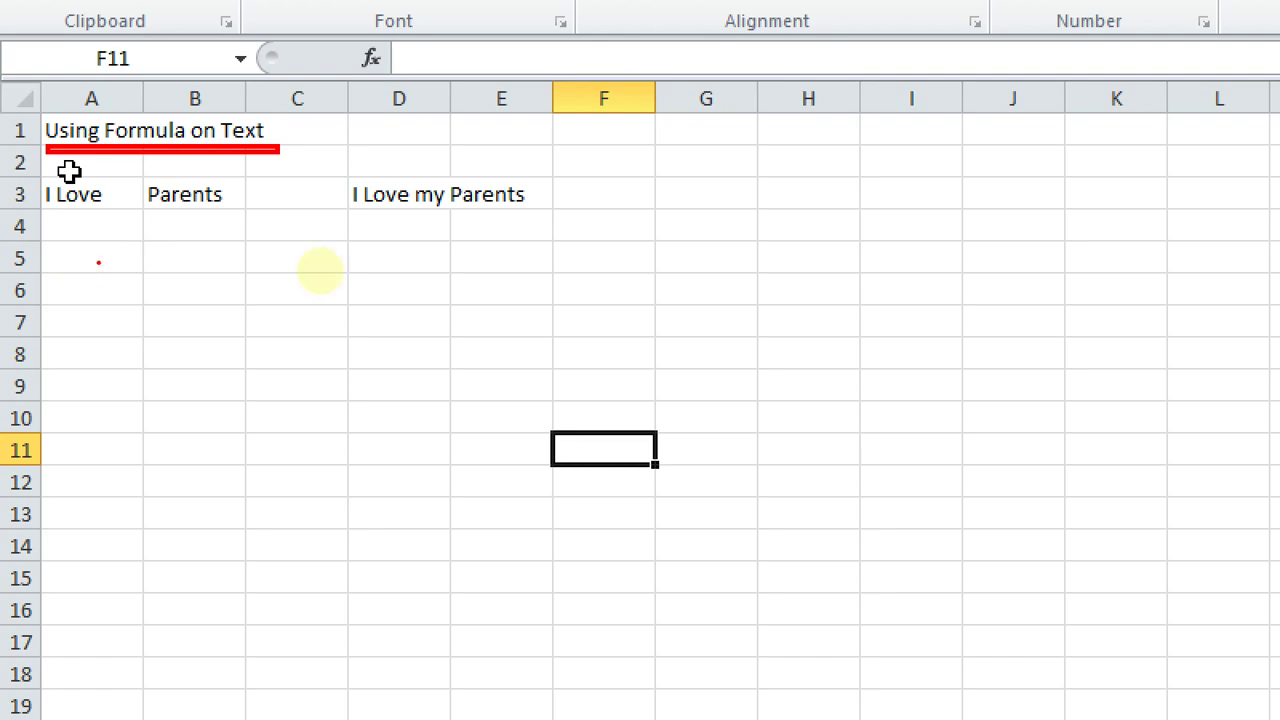
Clear the sample sentence from cell D3.
{"action": "key", "text": "Escape"}
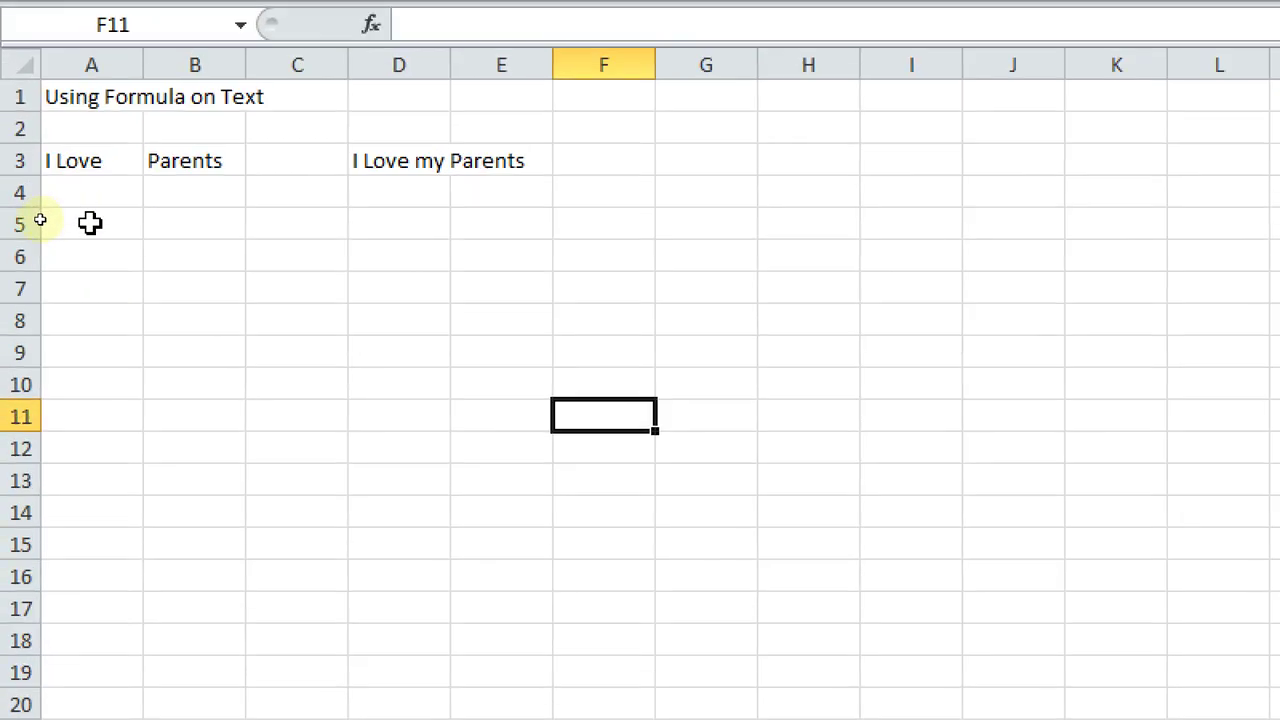
{"action": "left_click", "coordinate": [90, 223]}
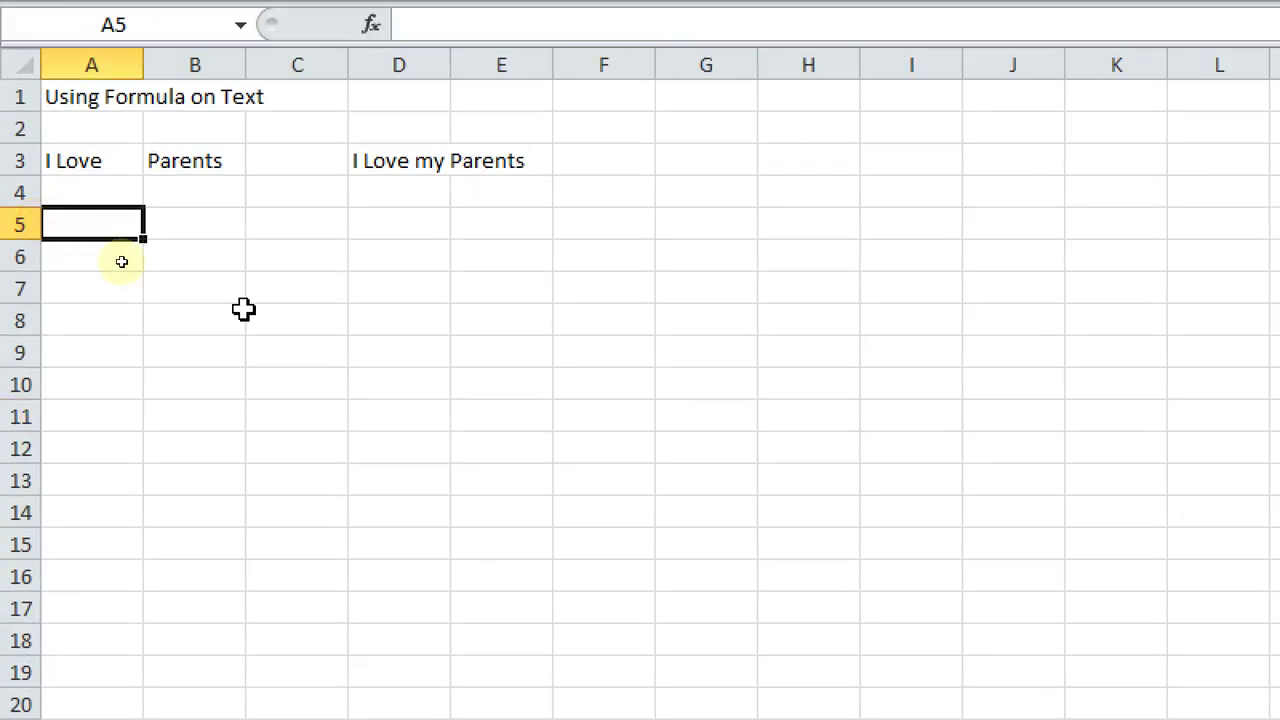
{"action": "left_click", "coordinate": [397, 160]}
{"action": "key", "text": "Delete"}
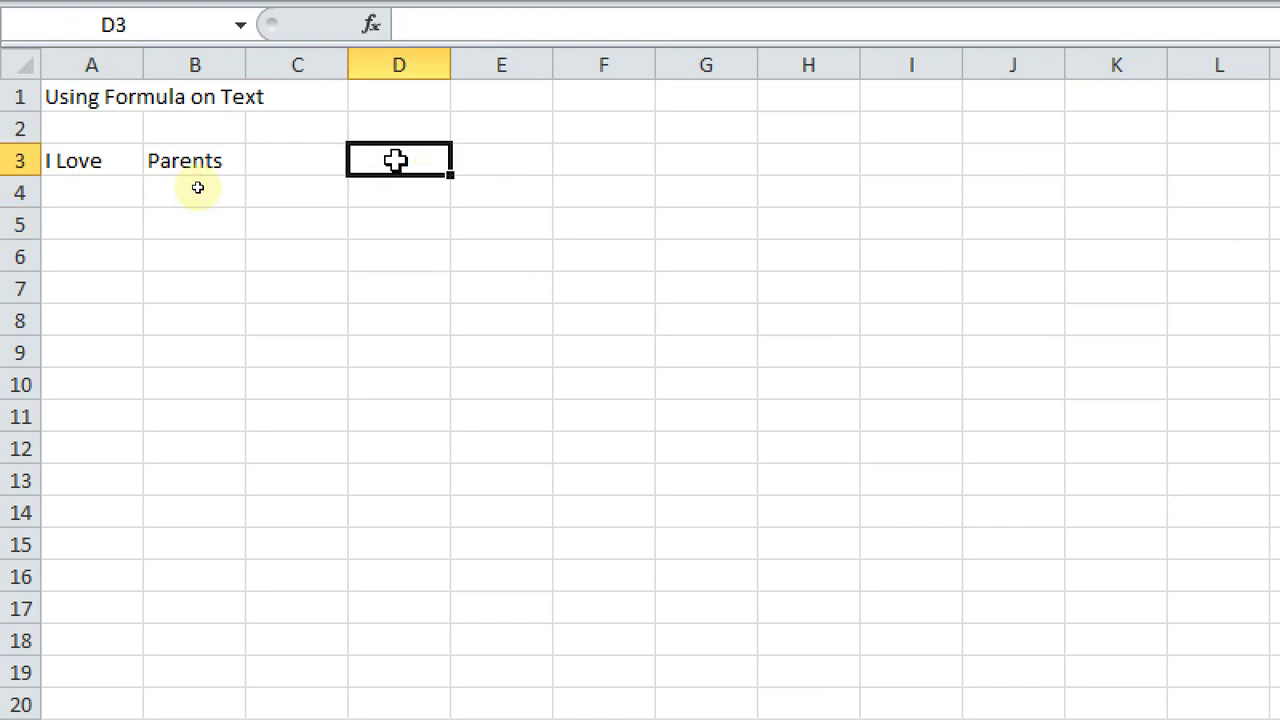
Examine the two separate text entries in cells A3 and B3.
{"action": "left_click", "coordinate": [52, 168]}
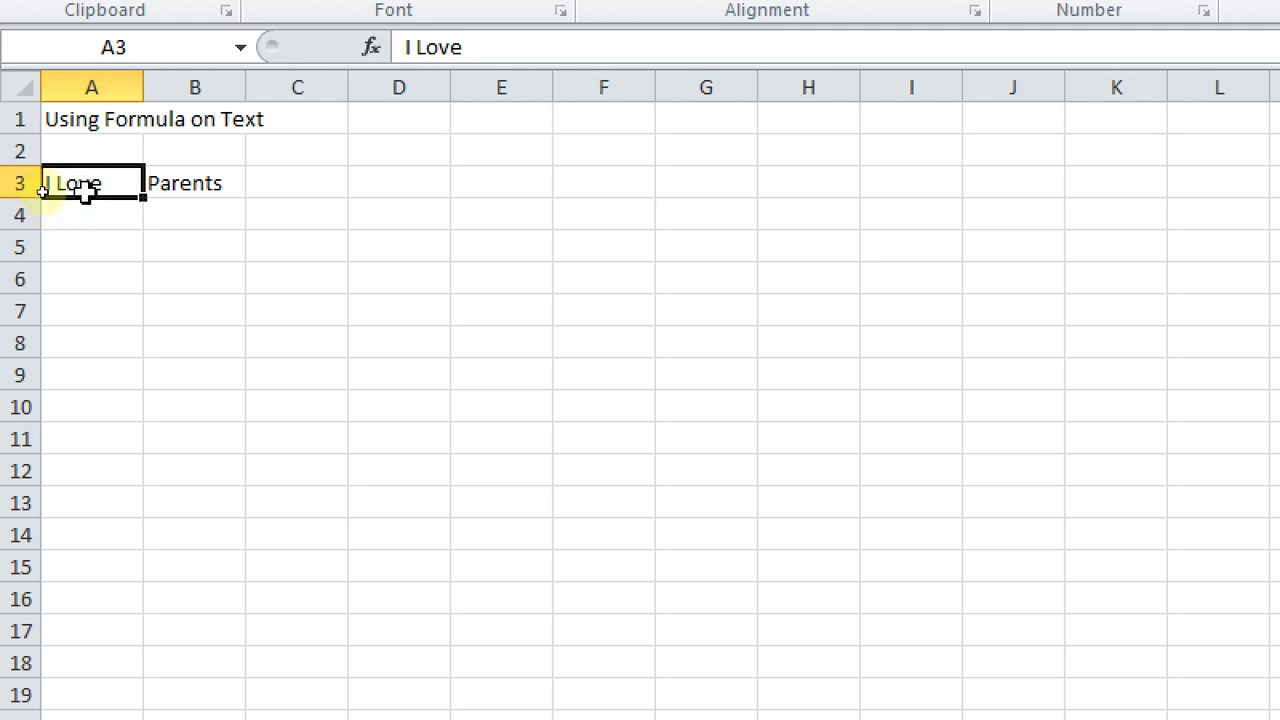
{"action": "left_click", "coordinate": [205, 180]}
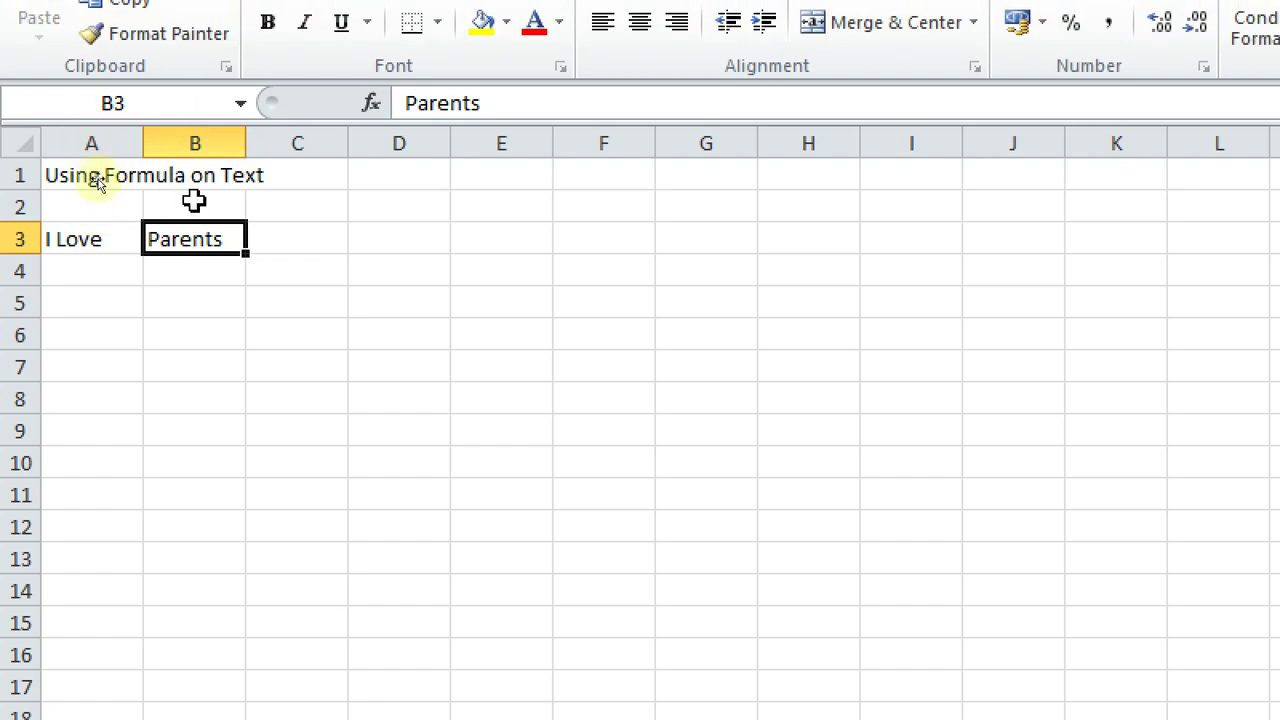
{"action": "left_click", "coordinate": [100, 245]}
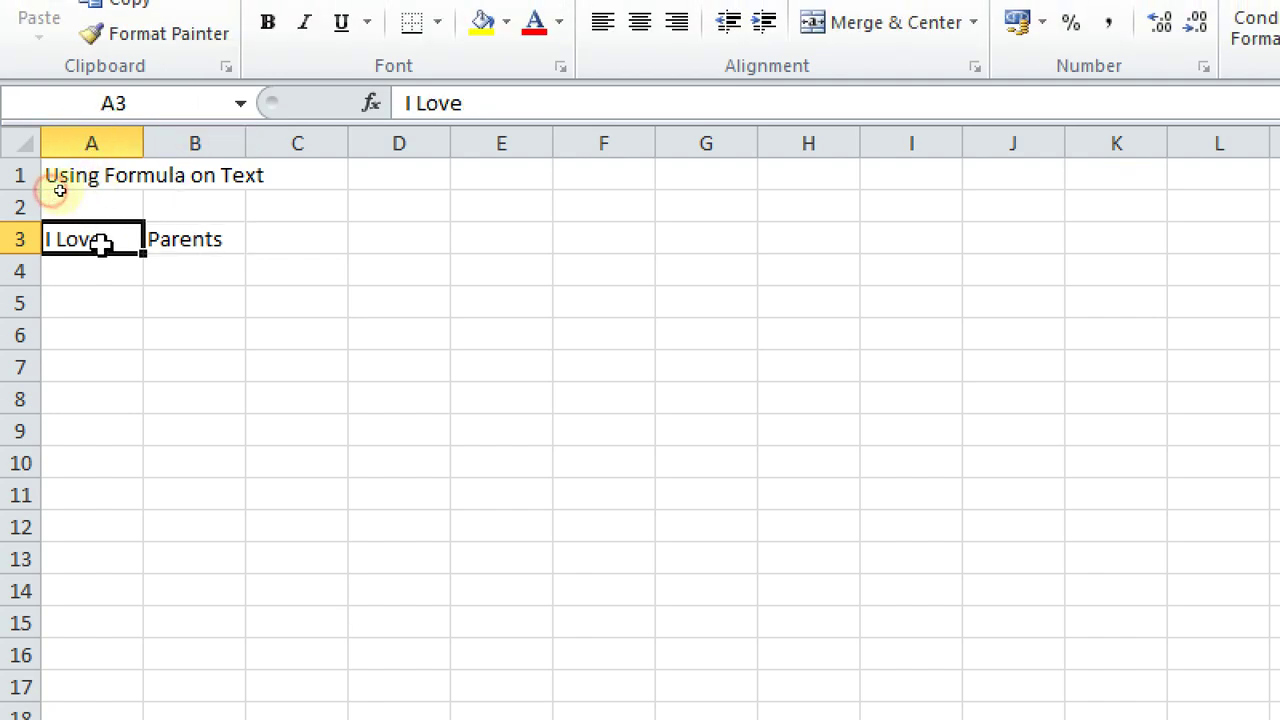
{"action": "left_click", "coordinate": [175, 245]}
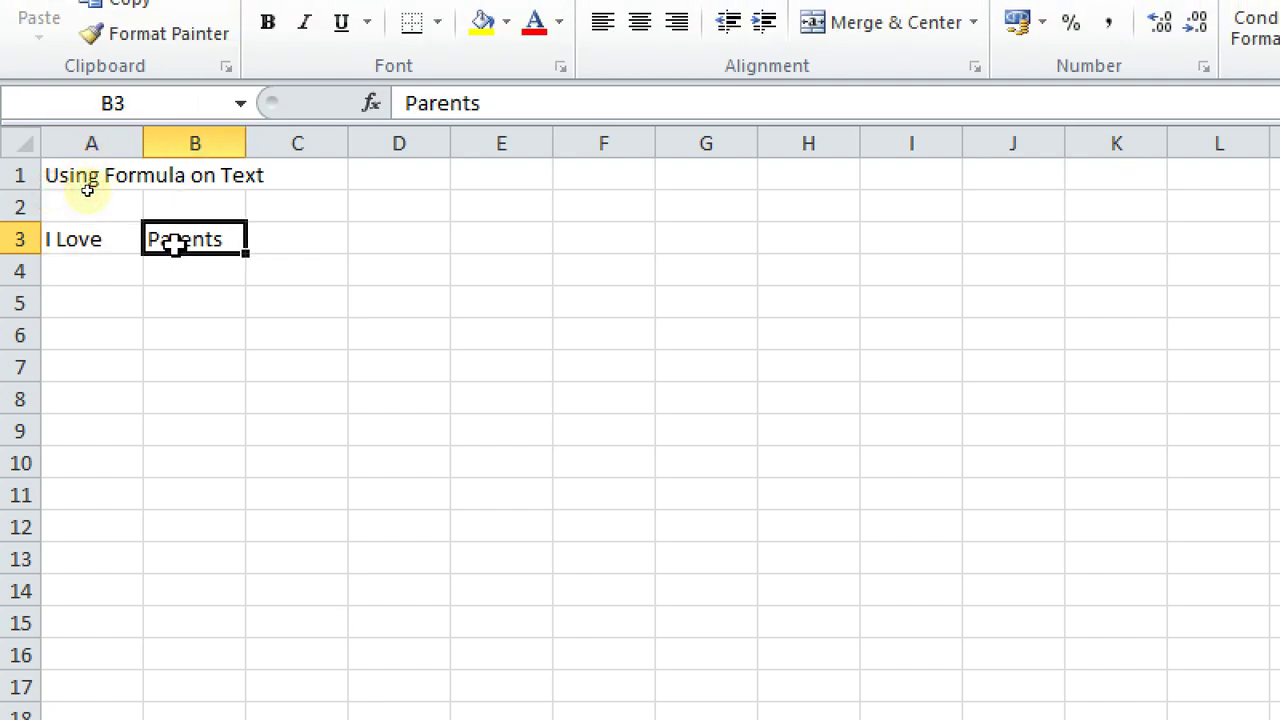
{"action": "left_click", "coordinate": [298, 245]}
{"action": "left_click", "coordinate": [94, 243]}
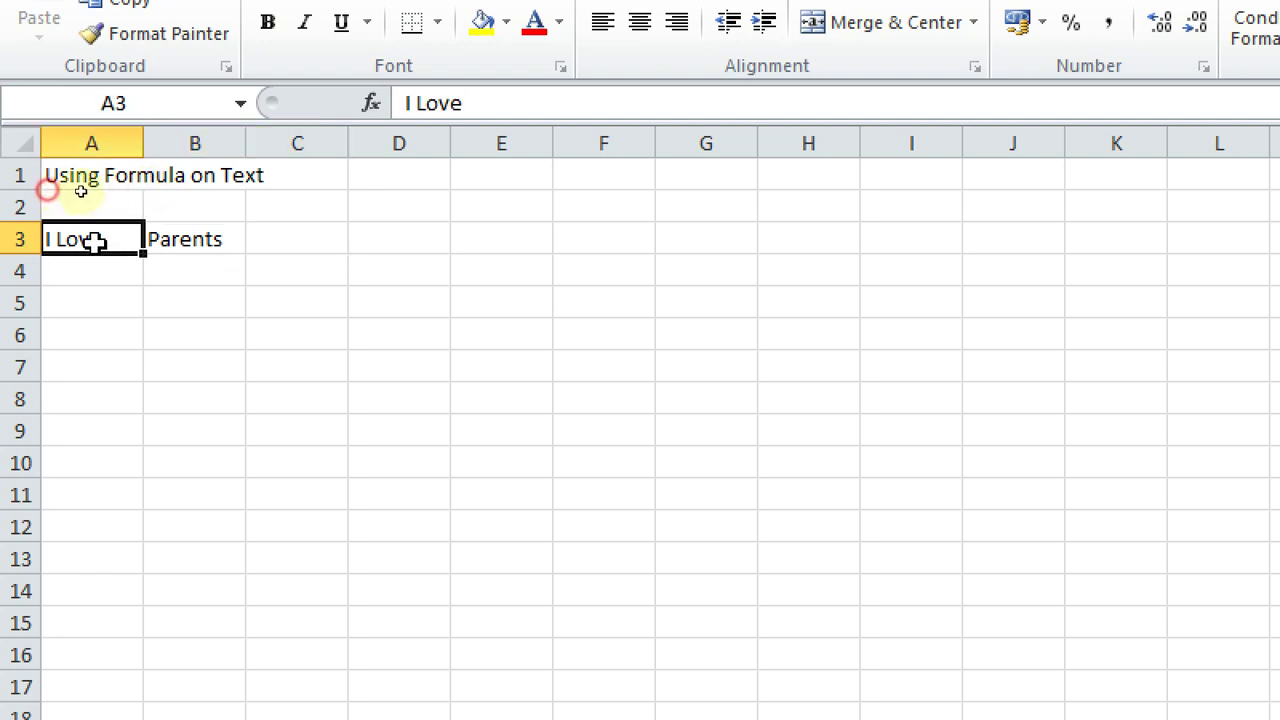
{"action": "left_click", "coordinate": [209, 246]}
{"action": "left_click", "coordinate": [80, 240]}
{"action": "left_click", "coordinate": [194, 245]}
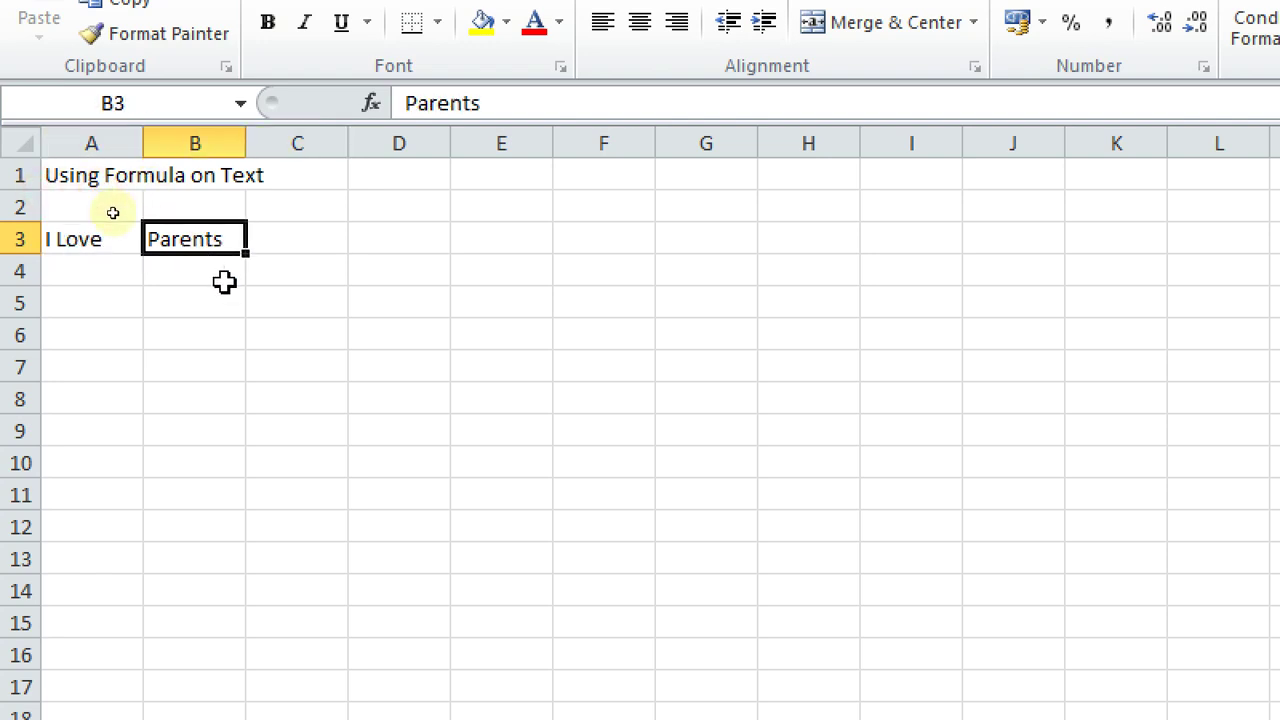
{"action": "left_click", "coordinate": [62, 239]}
{"action": "left_click", "coordinate": [183, 240]}
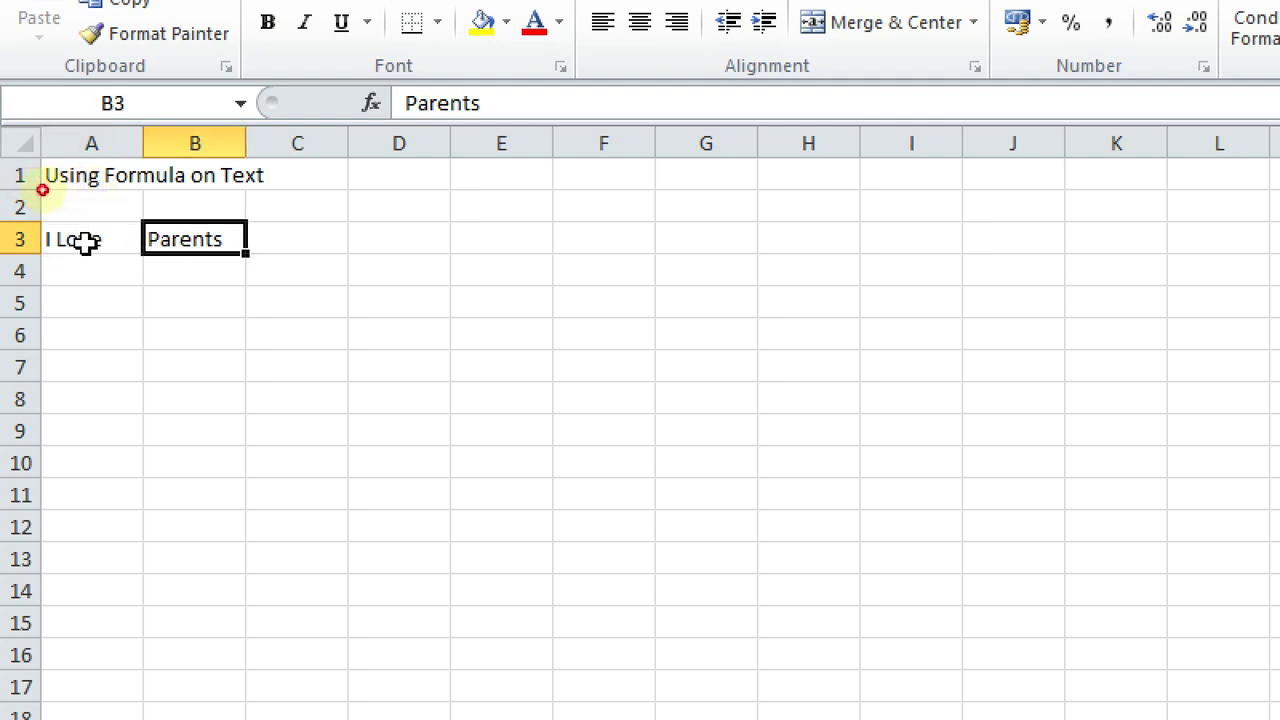
{"action": "left_click", "coordinate": [86, 240]}
{"action": "left_click", "coordinate": [189, 240]}
{"action": "left_click", "coordinate": [52, 243]}
{"action": "left_click", "coordinate": [191, 242]}
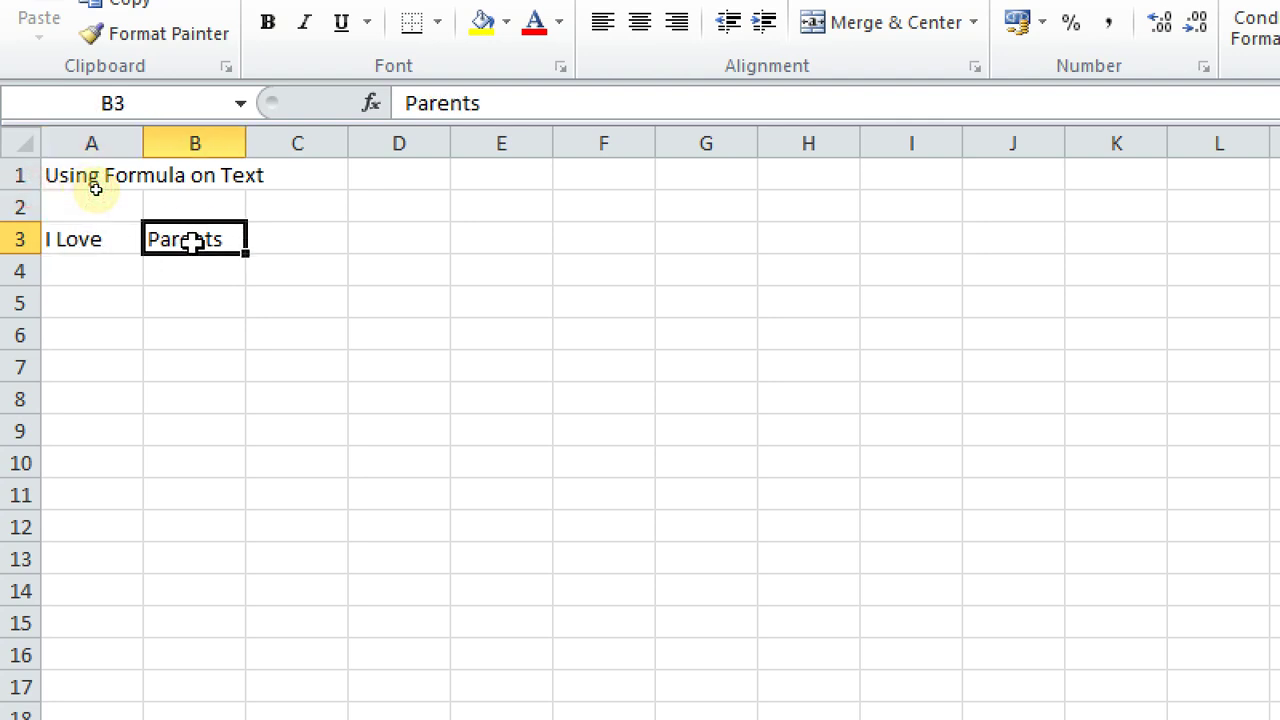
{"action": "left_click", "coordinate": [77, 240]}
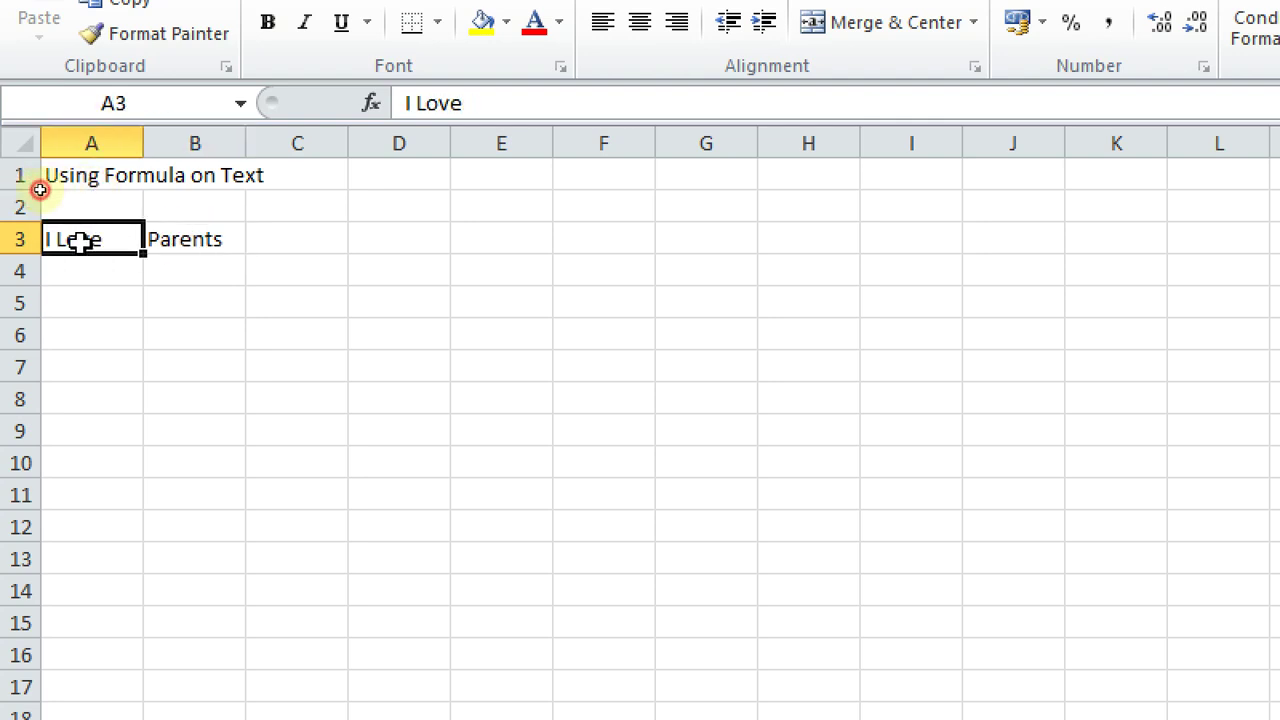
{"action": "left_click", "coordinate": [197, 240]}
Try to join the texts of A3 and B3 with the formula =A3+B3 in C3, and clear the cell again.
{"action": "left_click", "coordinate": [321, 242]}
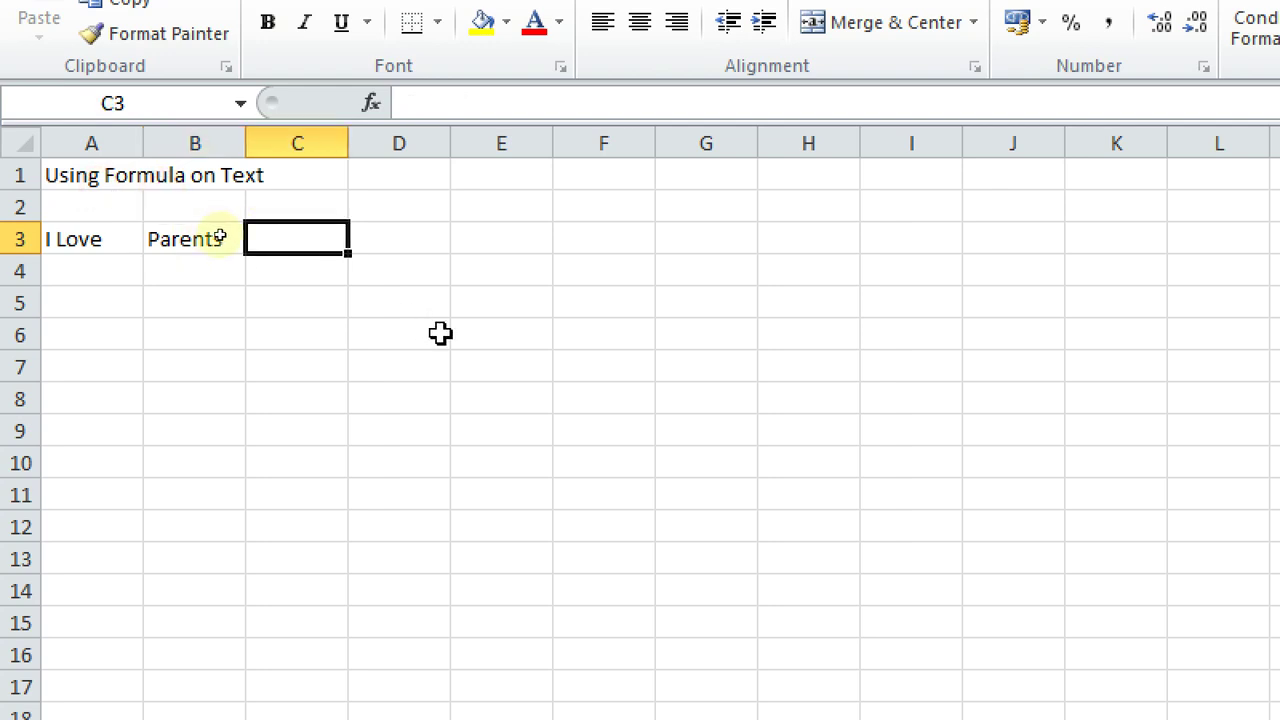
{"action": "type", "text": "="}
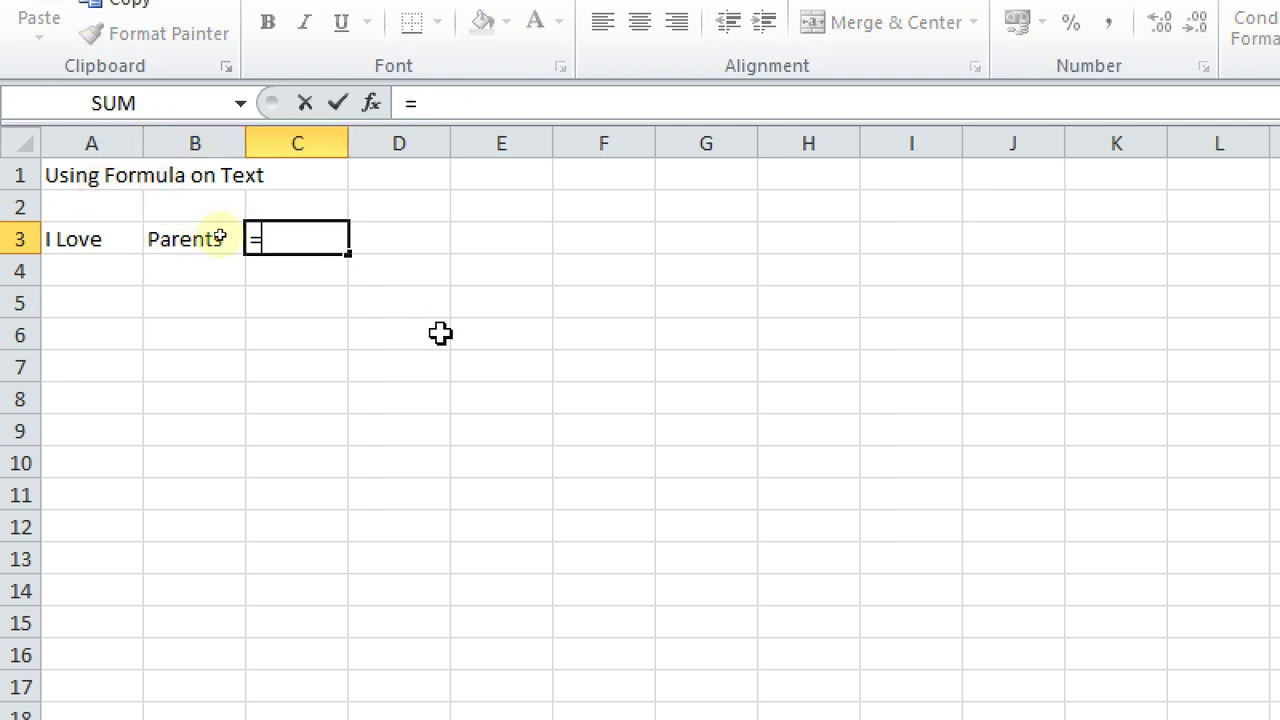
{"action": "type", "text": "a1+"}
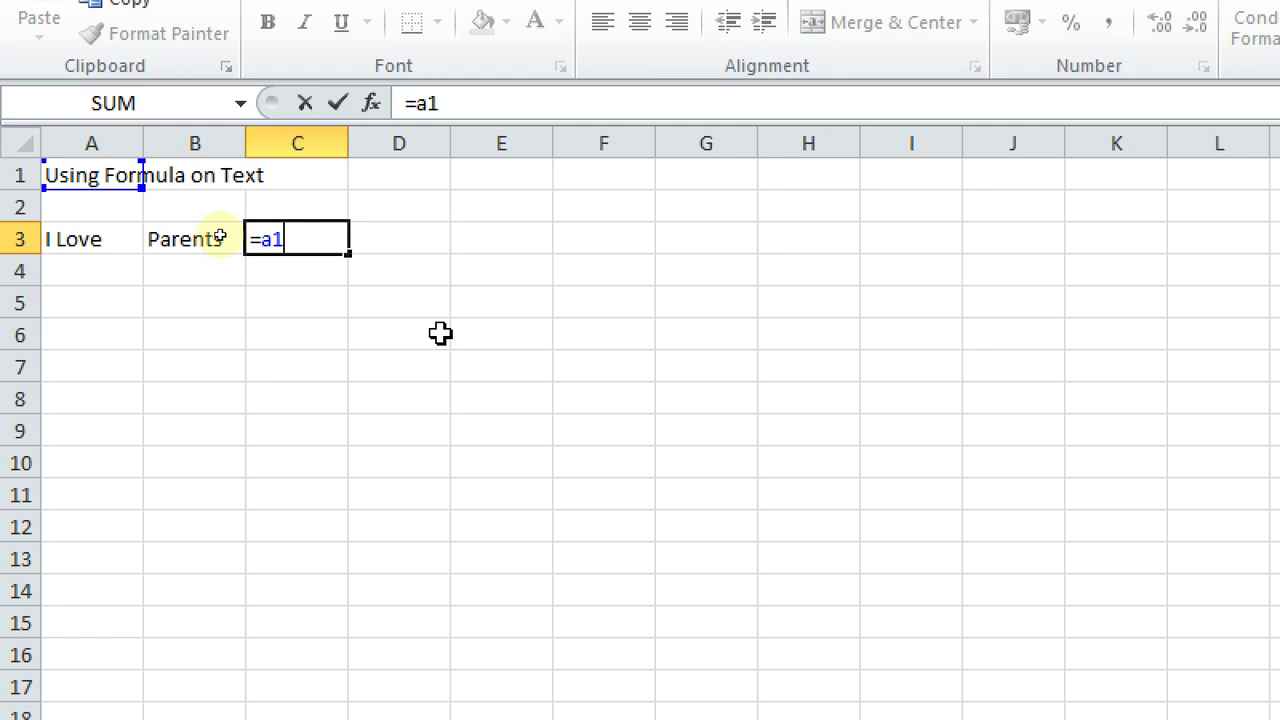
{"action": "key", "text": "BackSpace"}
{"action": "key", "text": "BackSpace"}
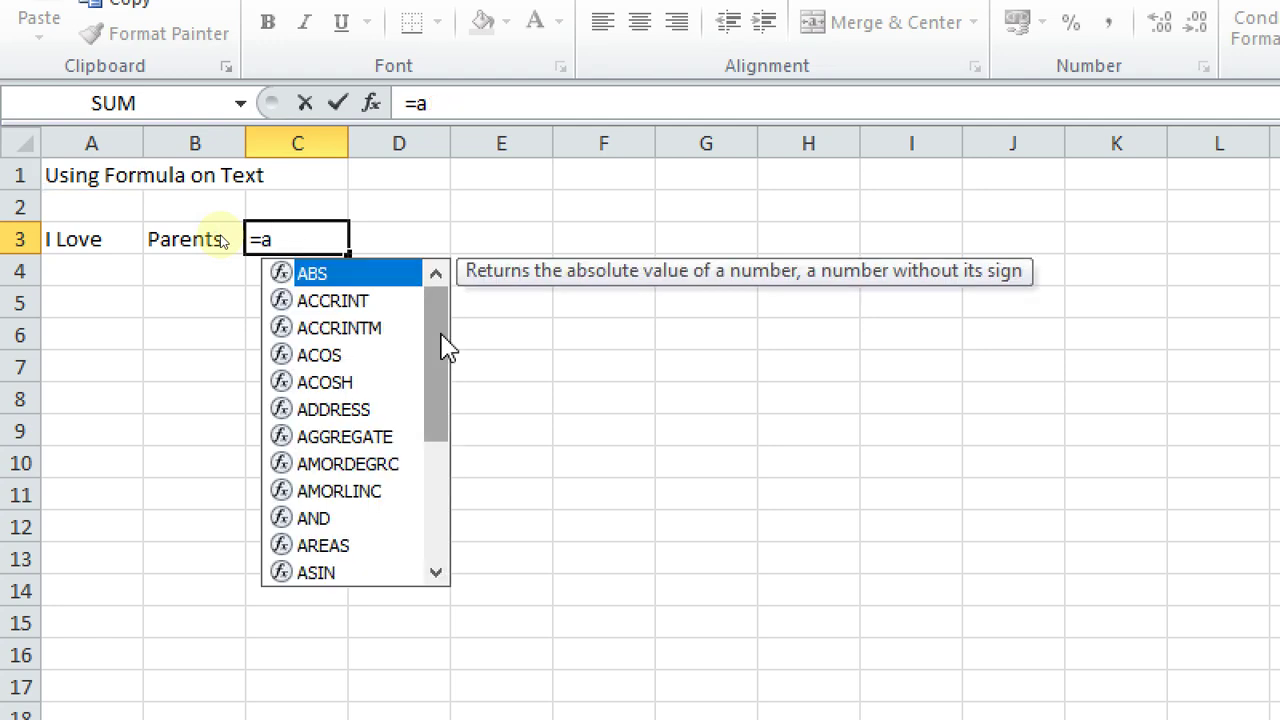
{"action": "type", "text": "3+b3"}
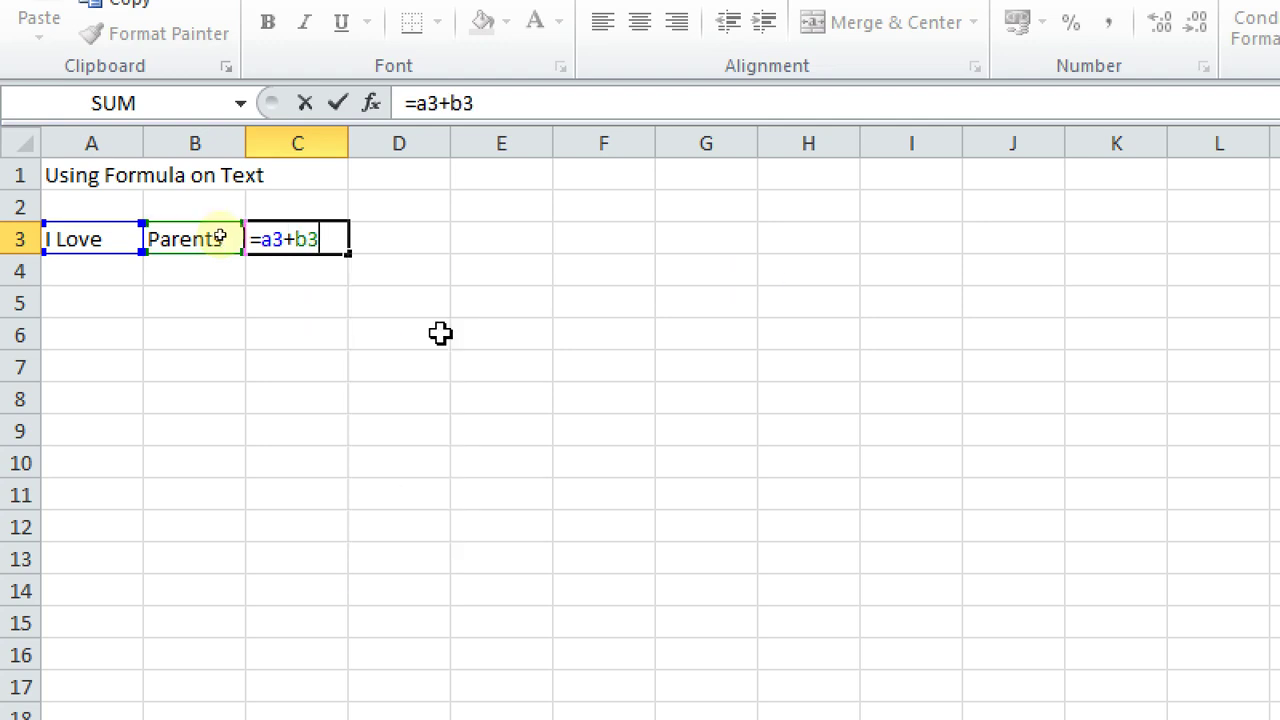
{"action": "key", "text": "Return"}
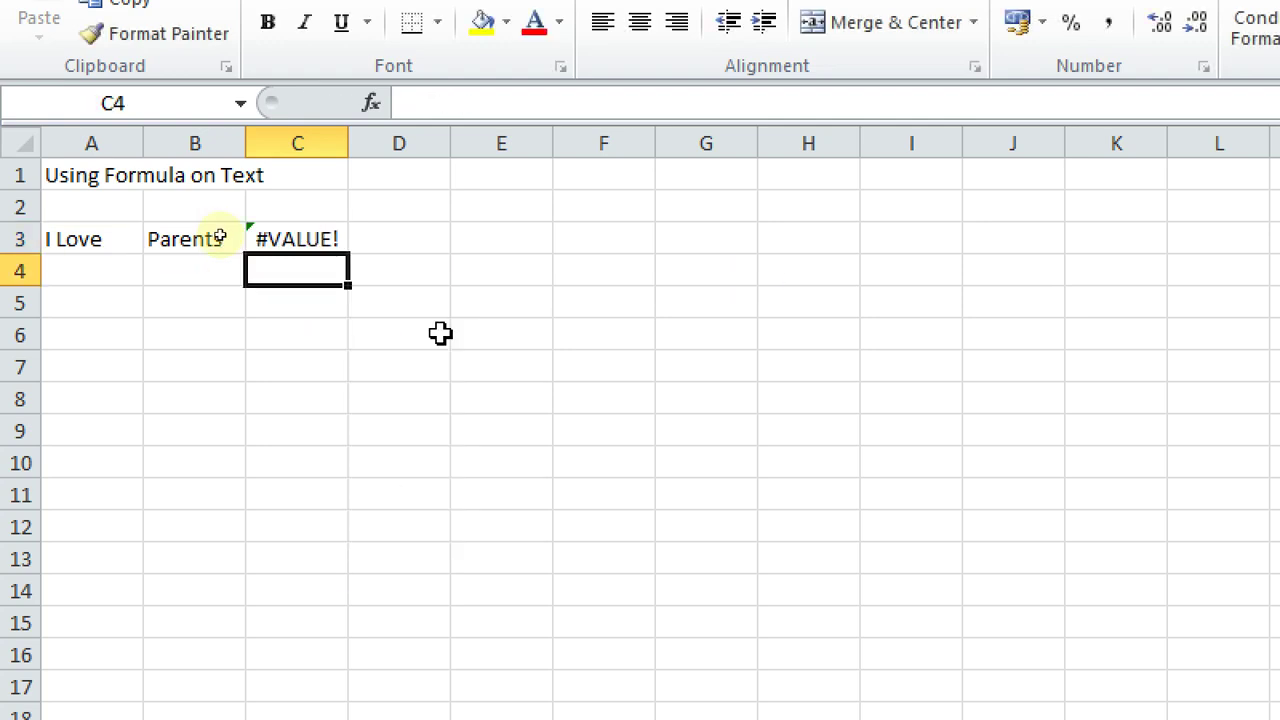
{"action": "left_click", "coordinate": [265, 238]}
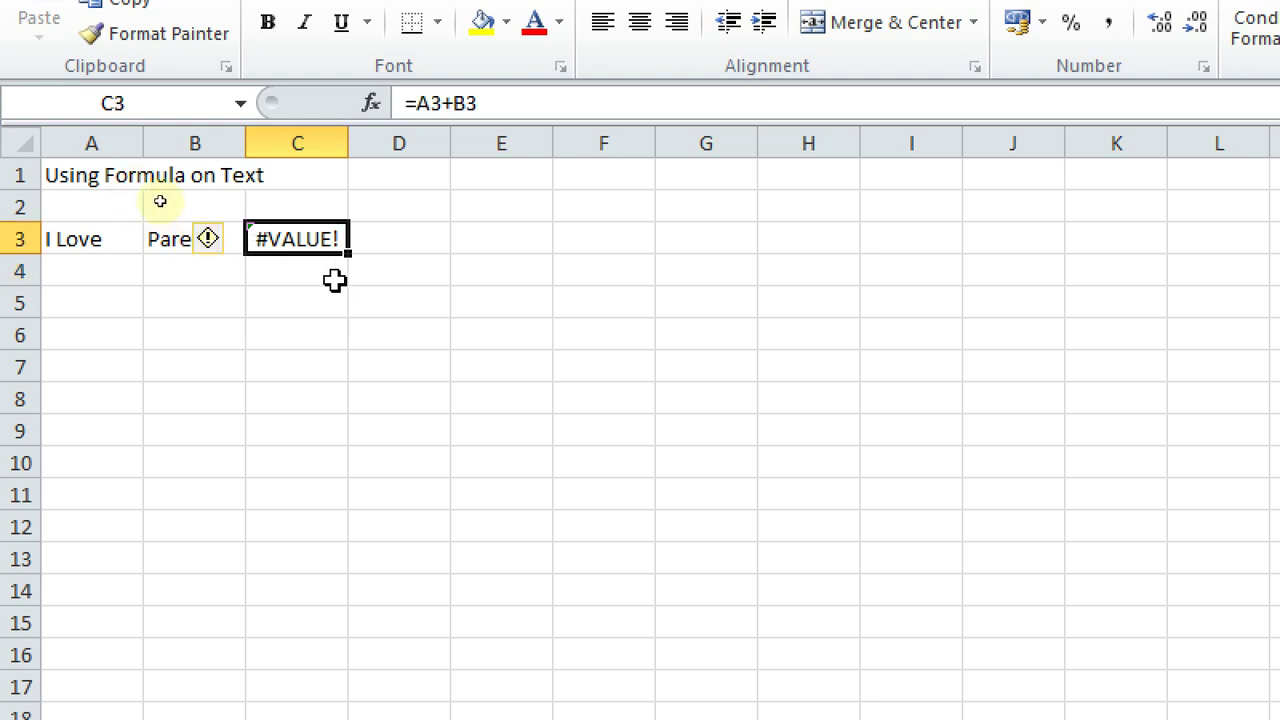
{"action": "key", "text": "Delete"}
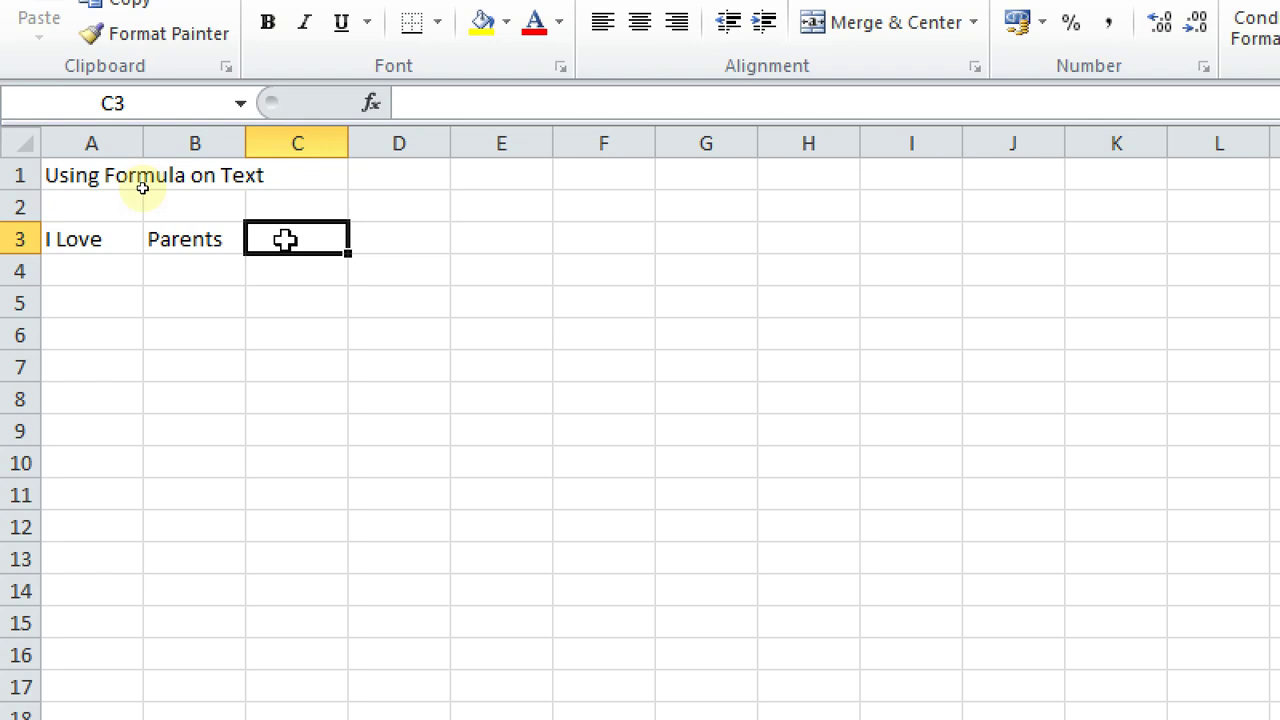
Join the texts of A3 and B3 in cell C3 with the formula =A3&B3.
{"action": "type", "text": "="}
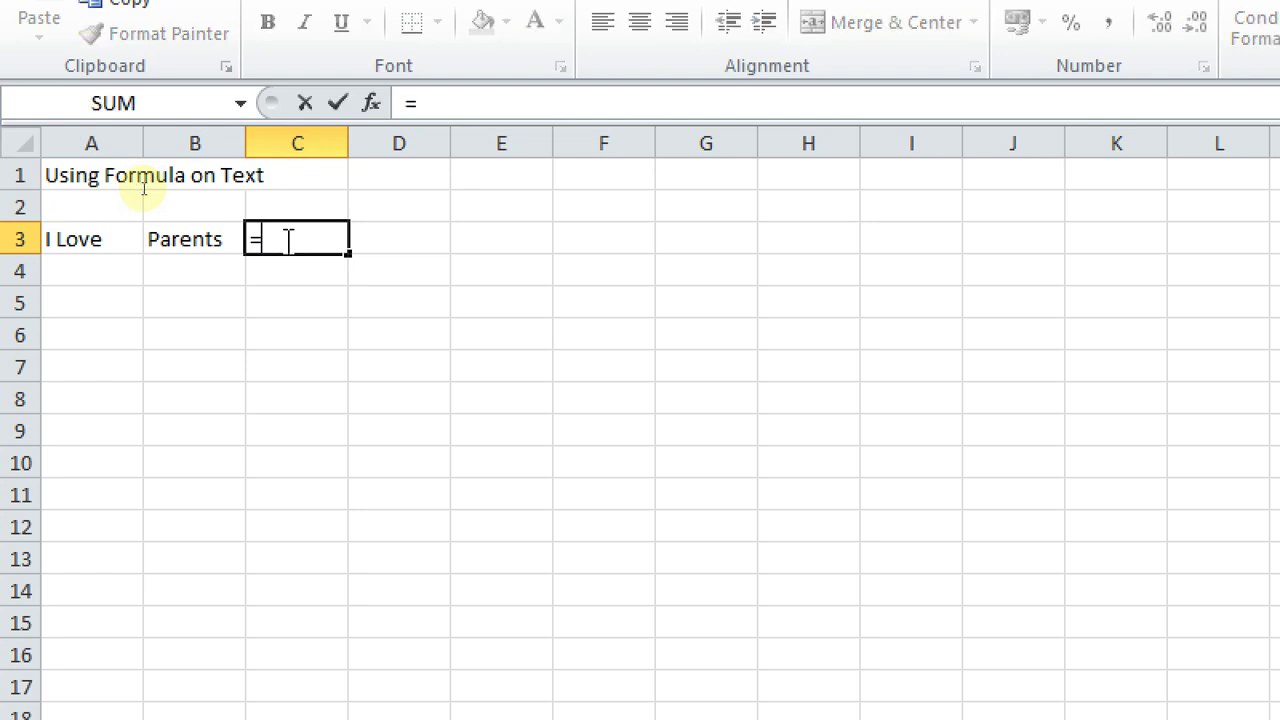
{"action": "type", "text": "a1"}
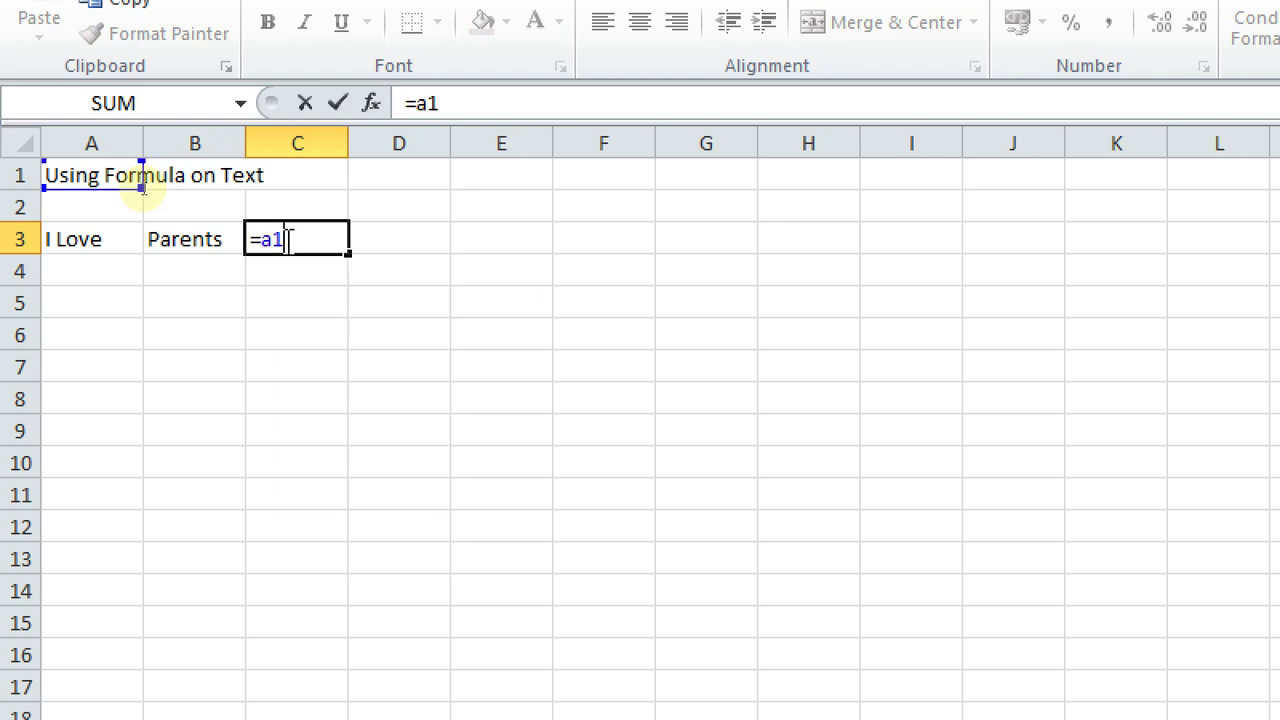
{"action": "key", "text": "BackSpace"}
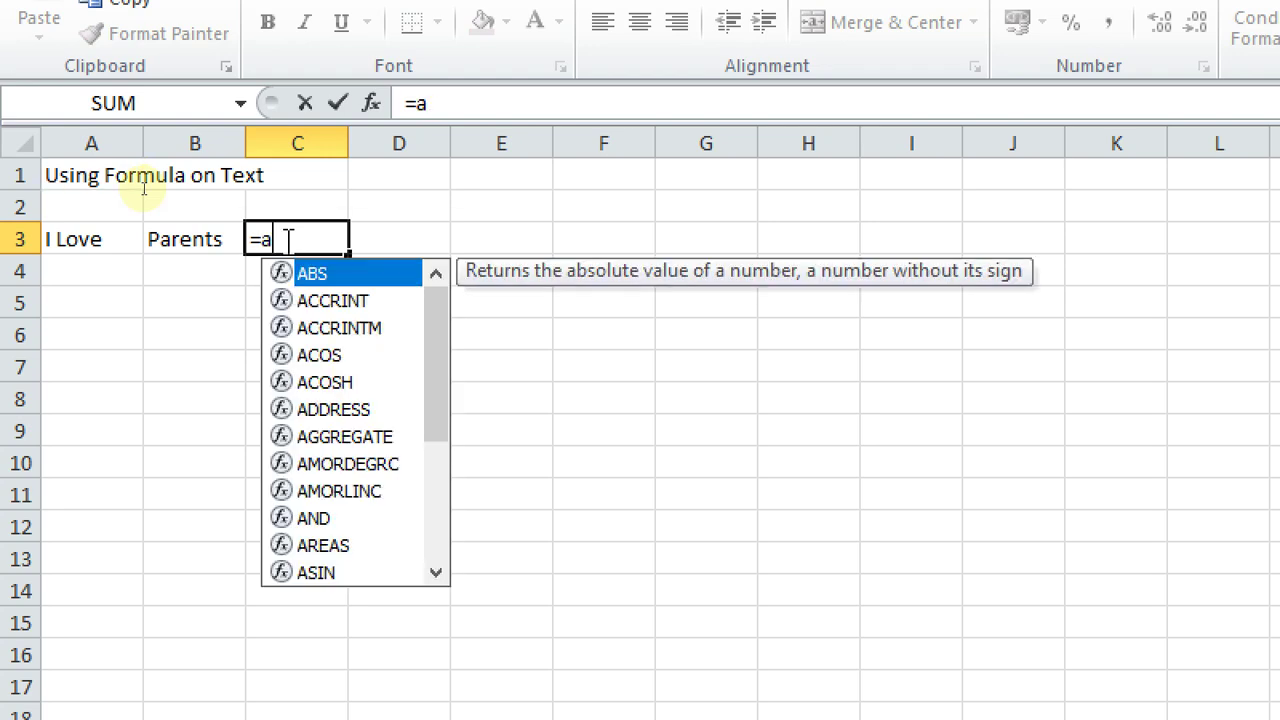
{"action": "type", "text": "3"}
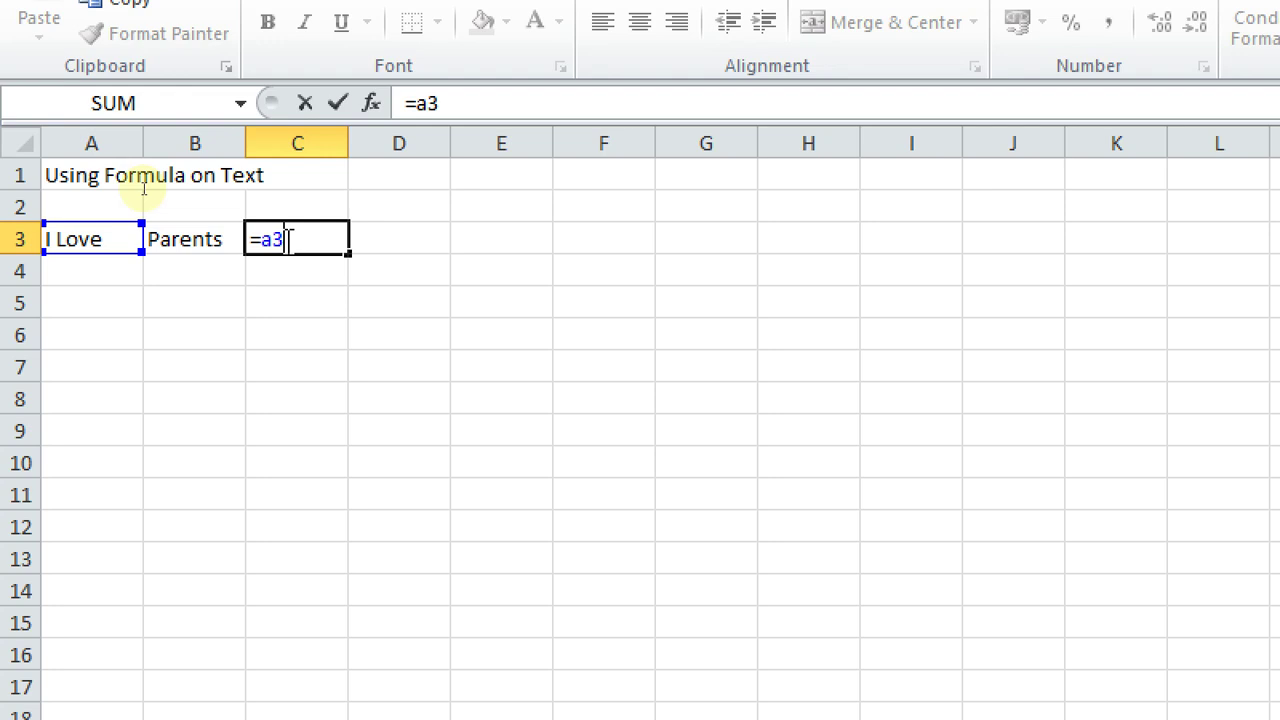
{"action": "type", "text": "&"}
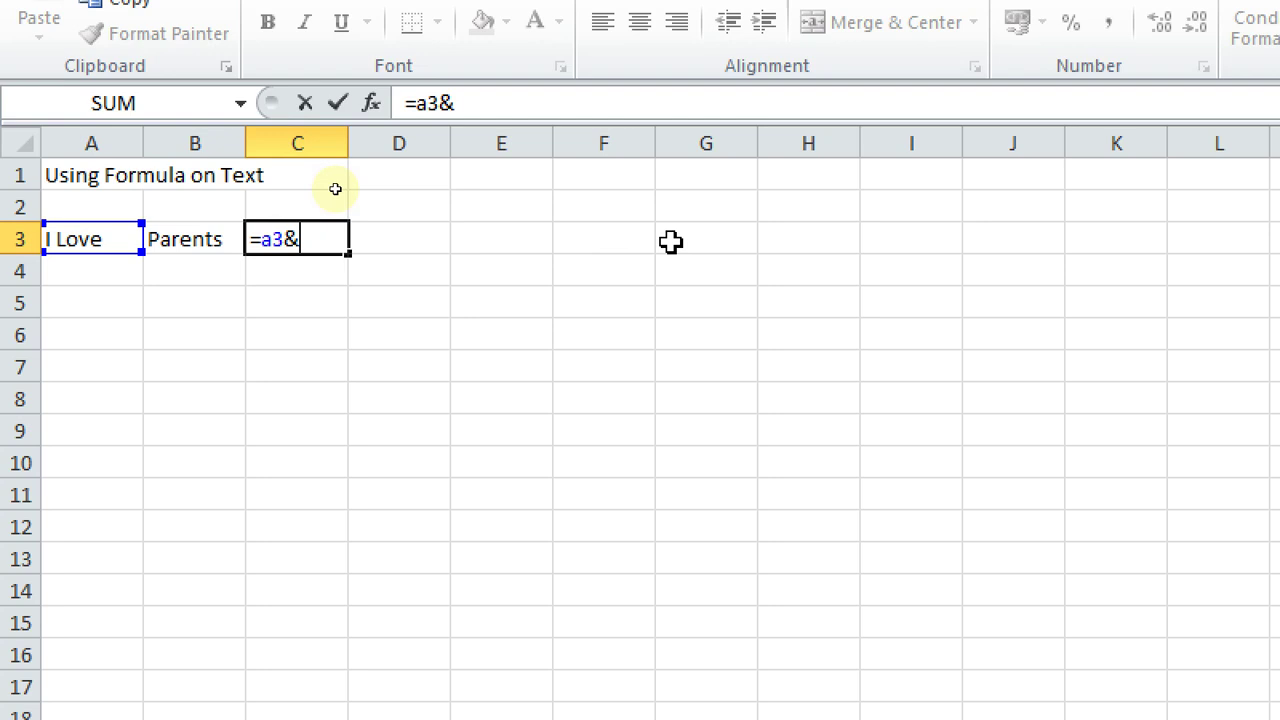
{"action": "type", "text": "b"}
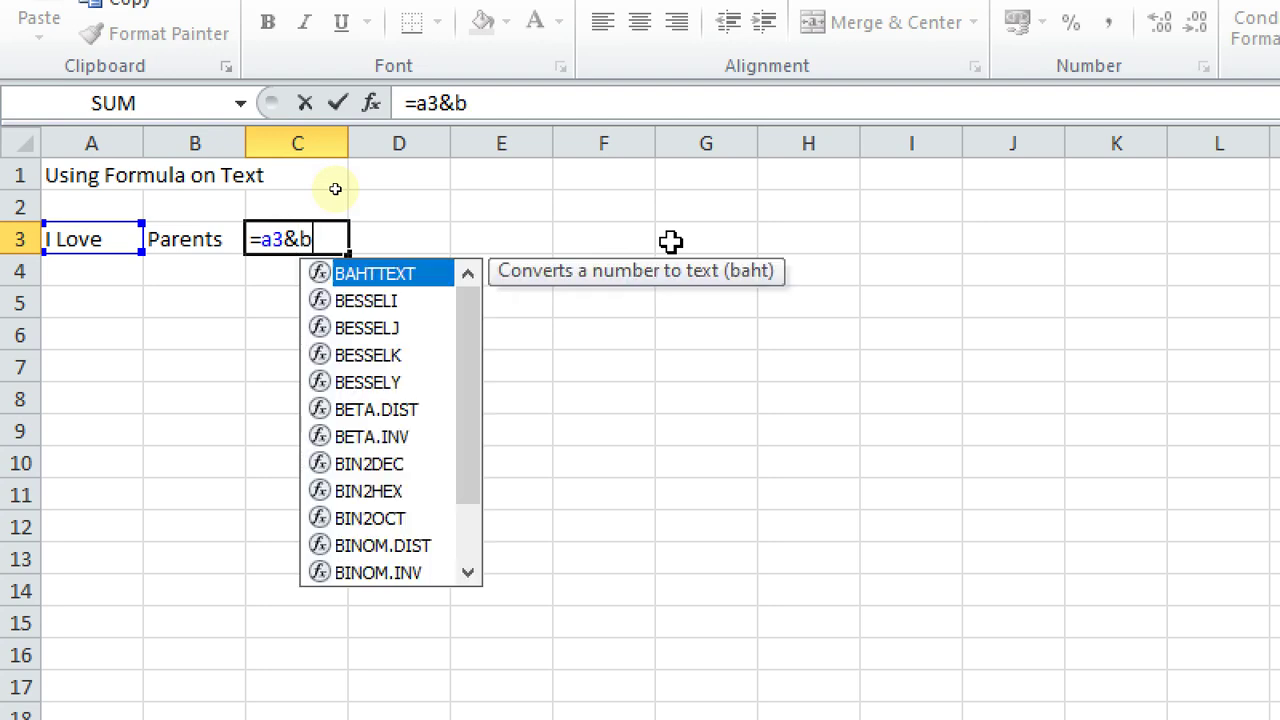
{"action": "type", "text": "3"}
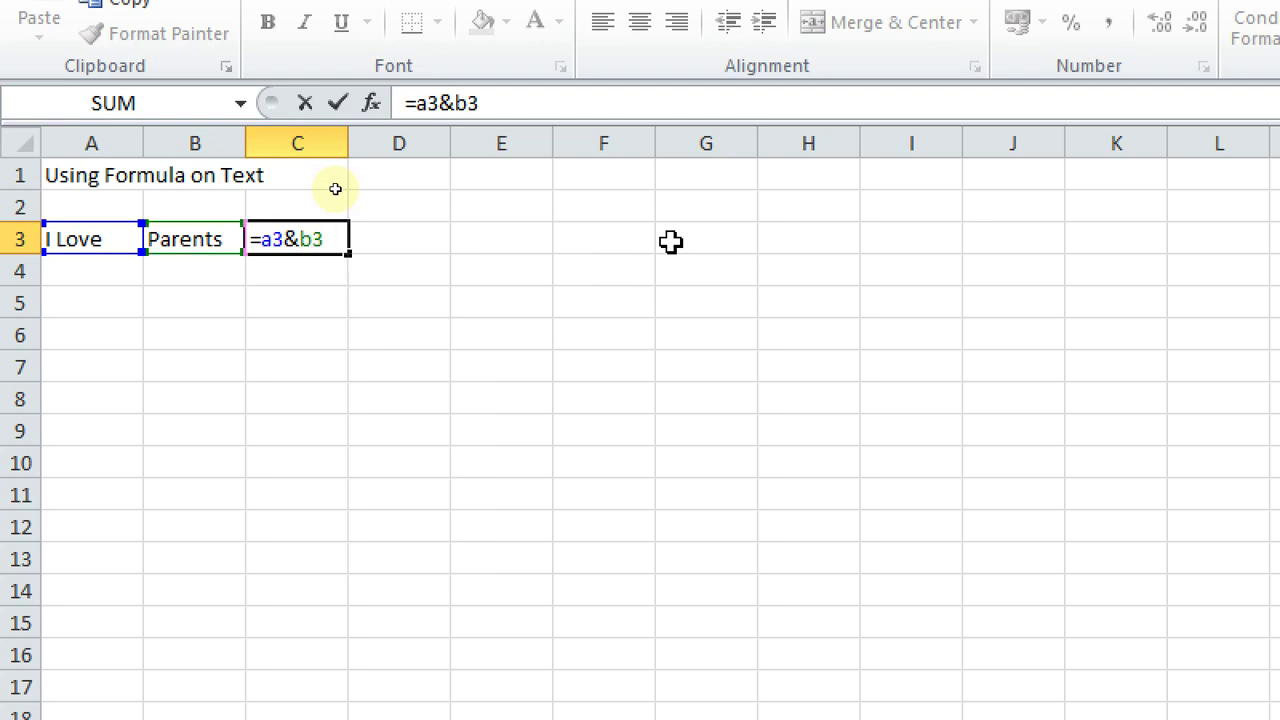
{"action": "key", "text": "Return"}
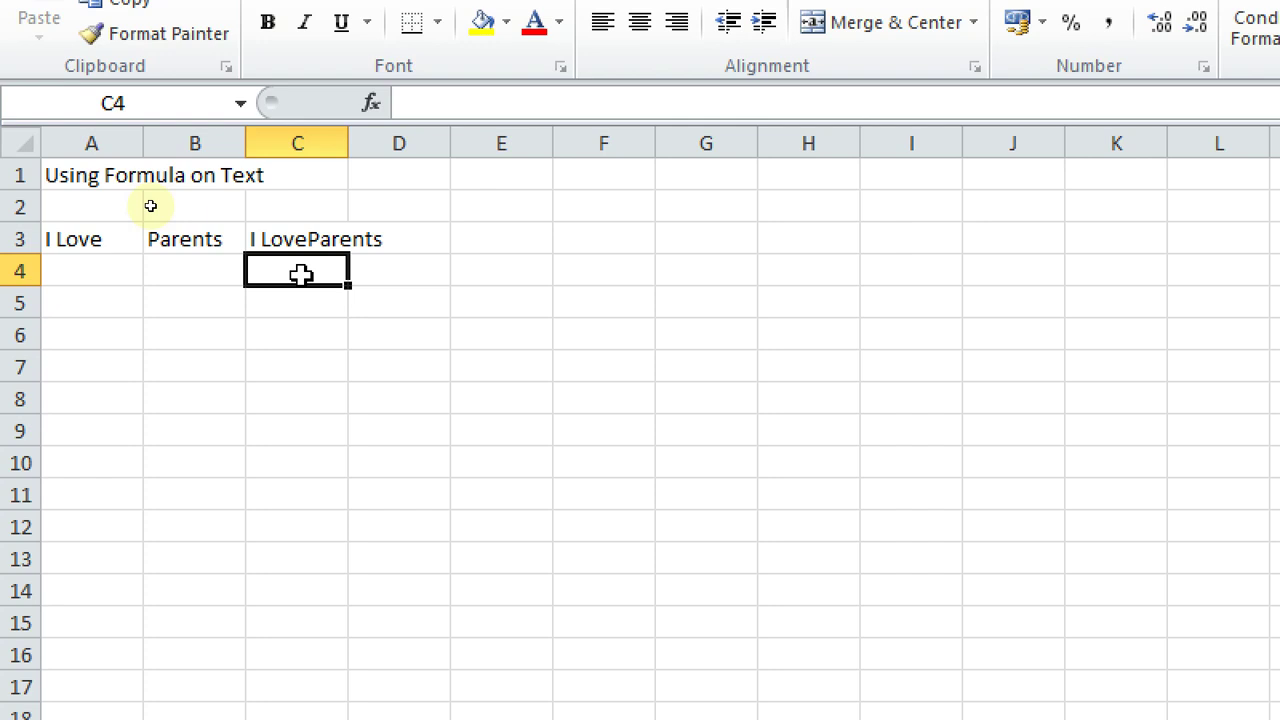
{"action": "type", "text": "="}
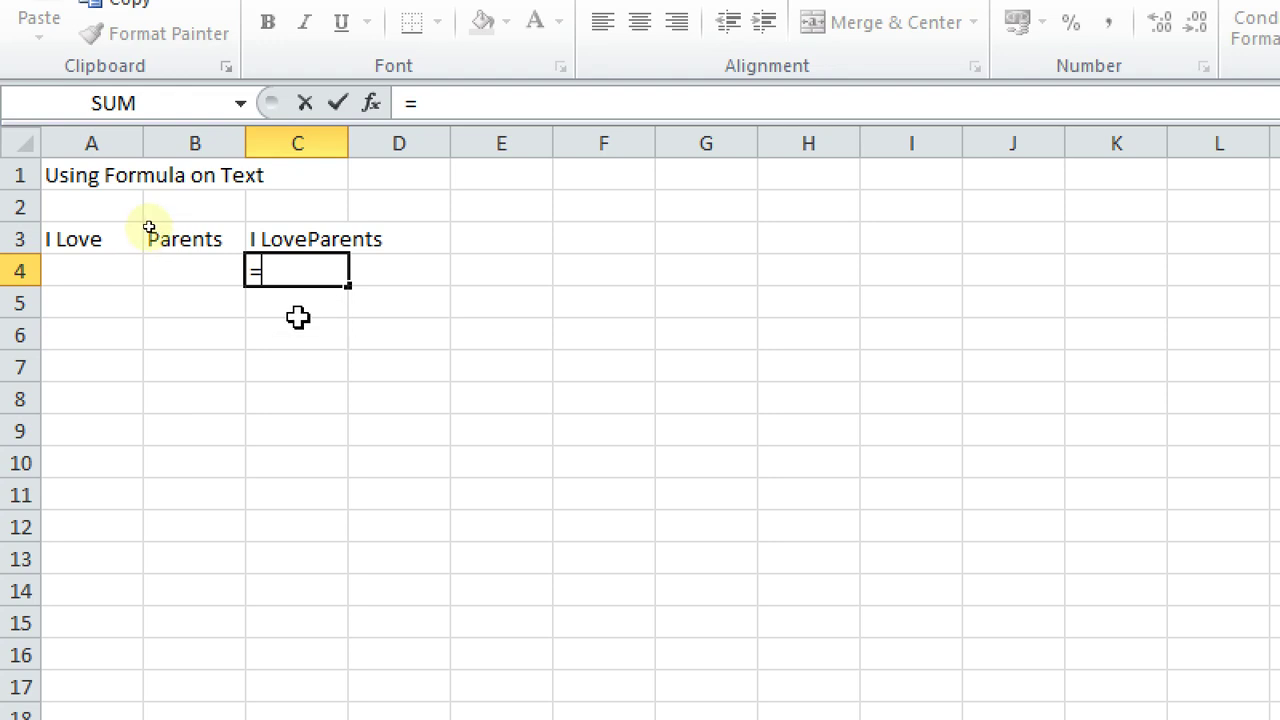
{"action": "key", "text": "Escape"}
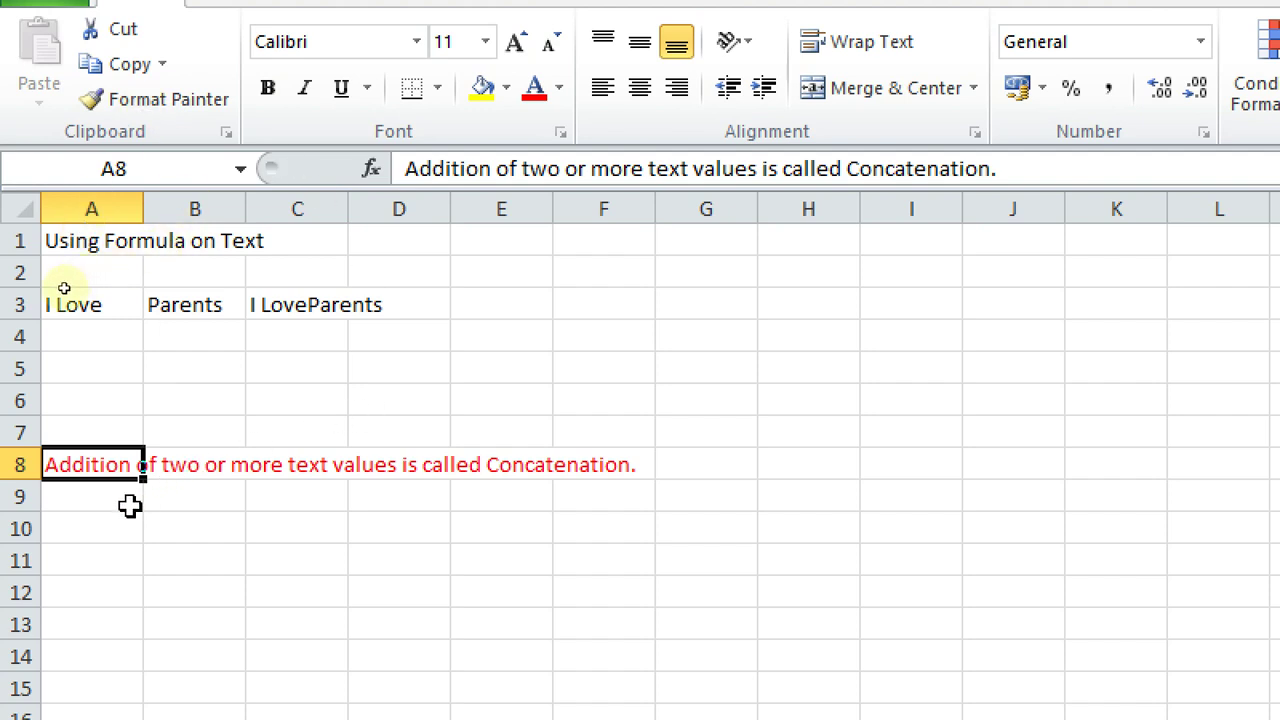
{"action": "left_click", "coordinate": [96, 492]}
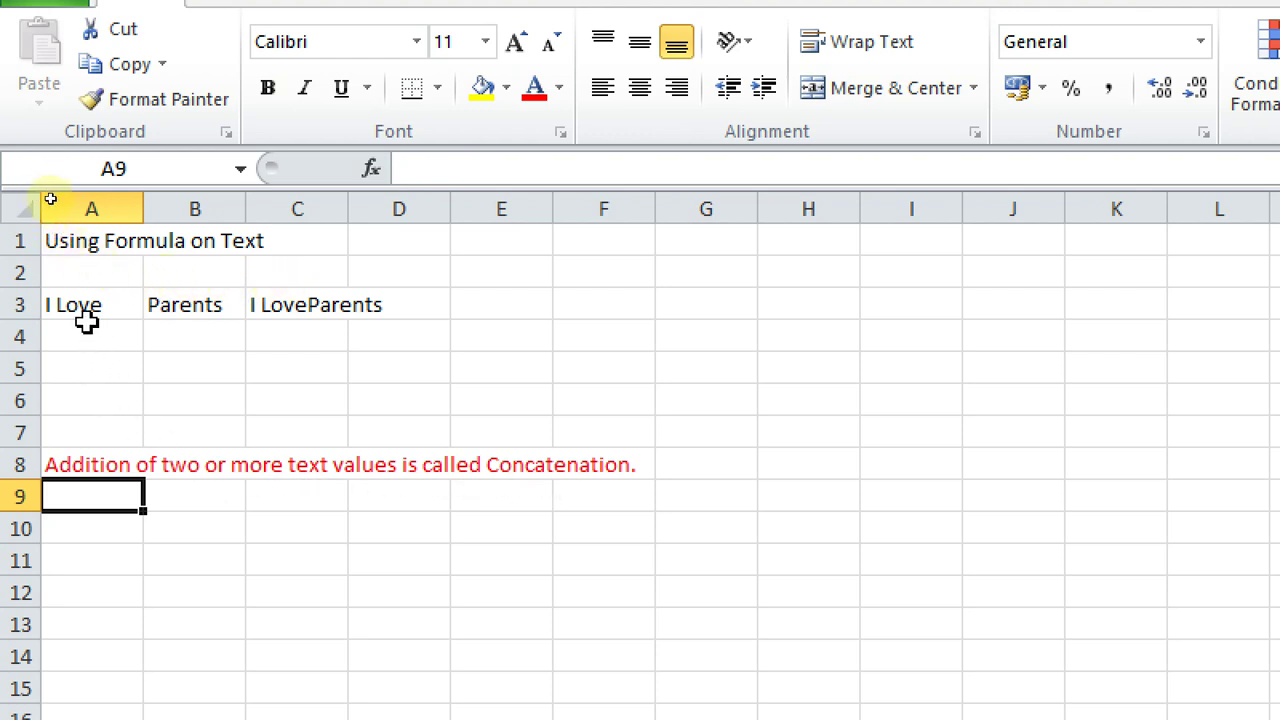
Build the sentence "I Love my Parents" in cell C4 with the formula =A3&" my "&B3.
{"action": "left_click", "coordinate": [283, 332]}
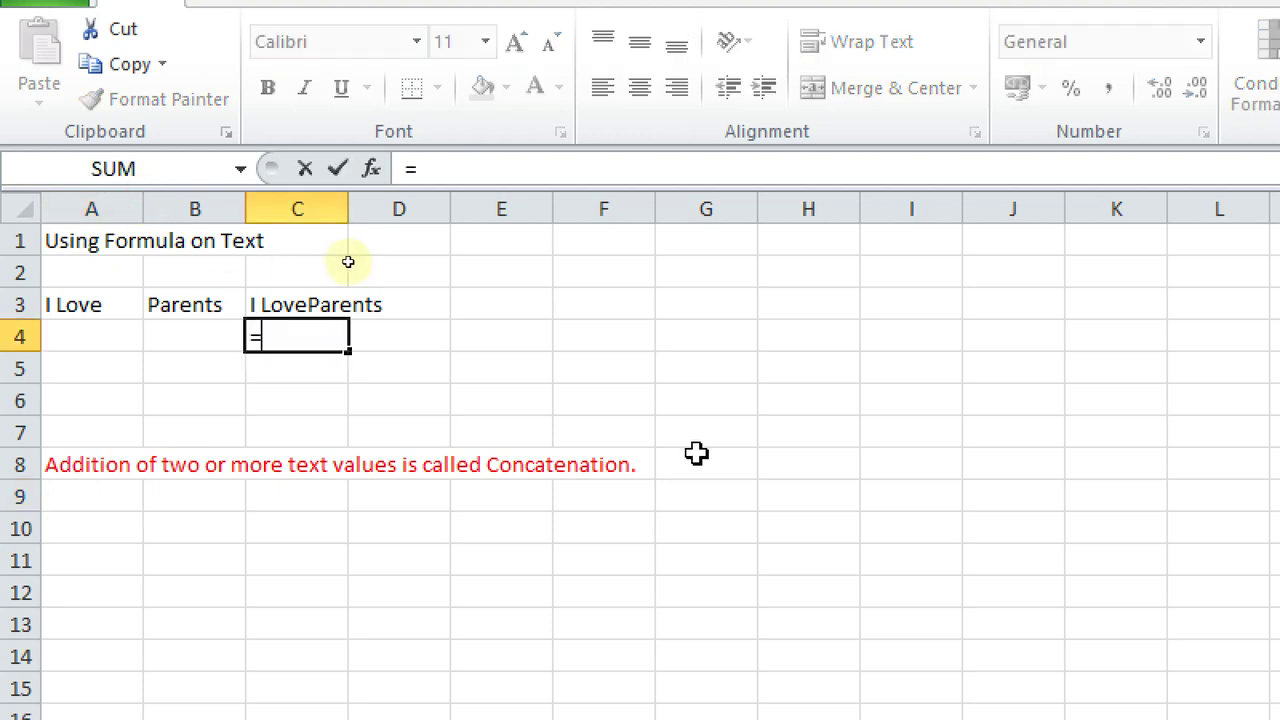
{"action": "left_click", "coordinate": [89, 308]}
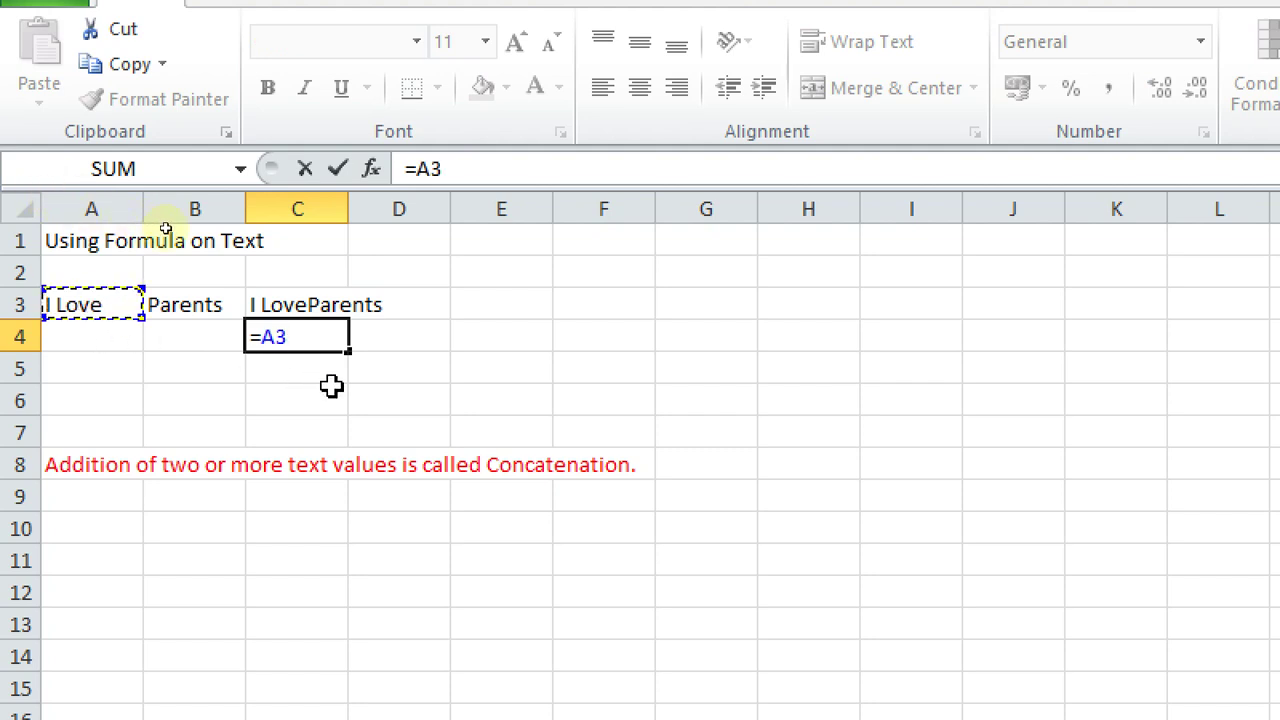
{"action": "type", "text": "&"}
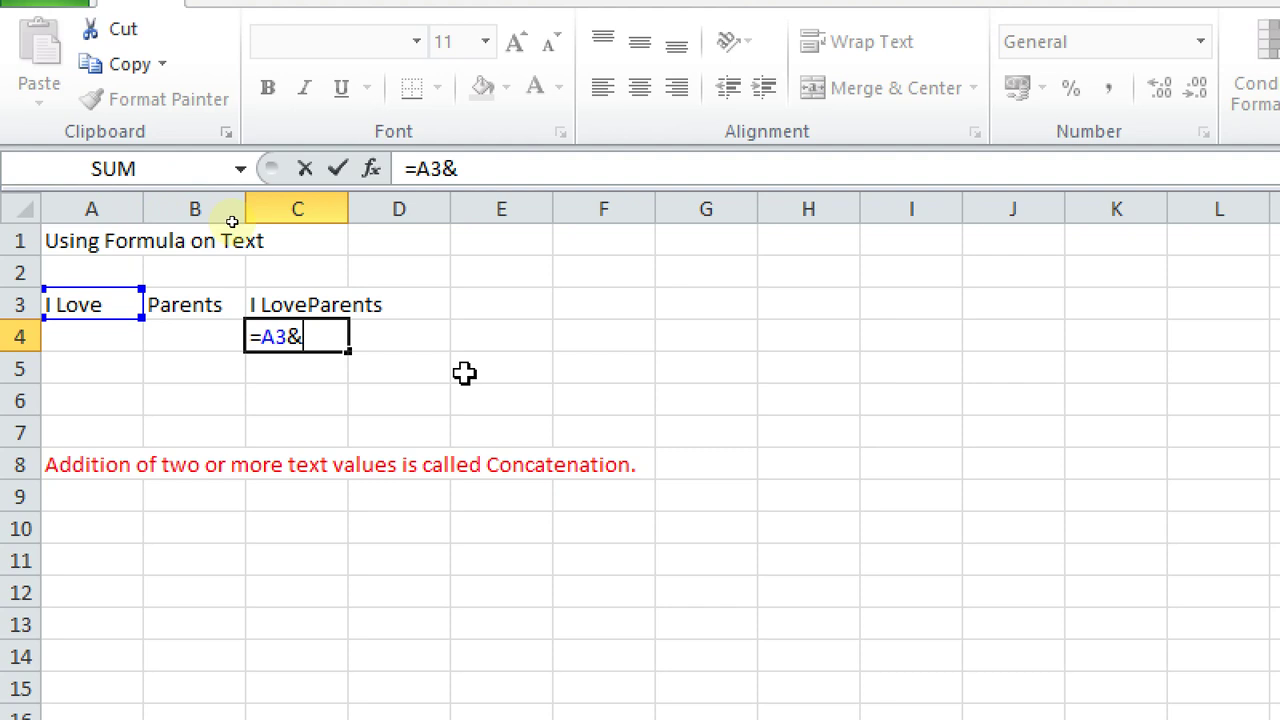
{"action": "type", "text": "\" my\""}
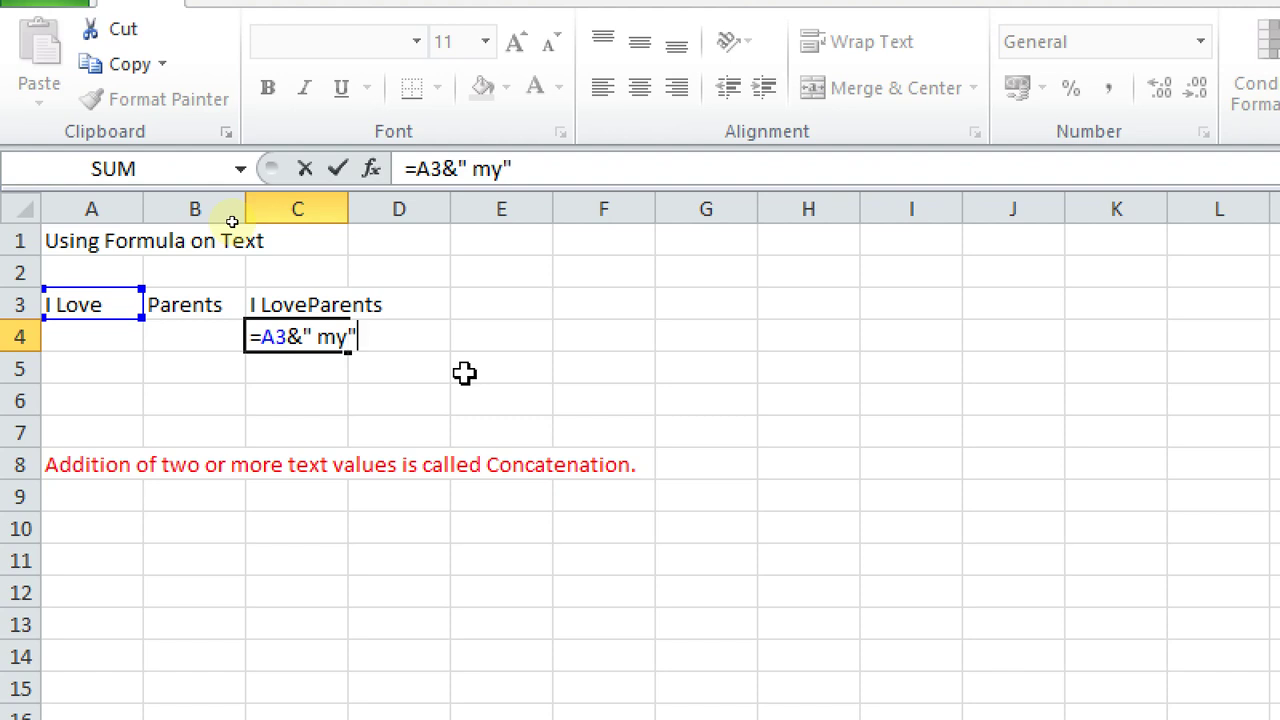
{"action": "key", "text": "BackSpace"}
{"action": "type", "text": "\"&b"}
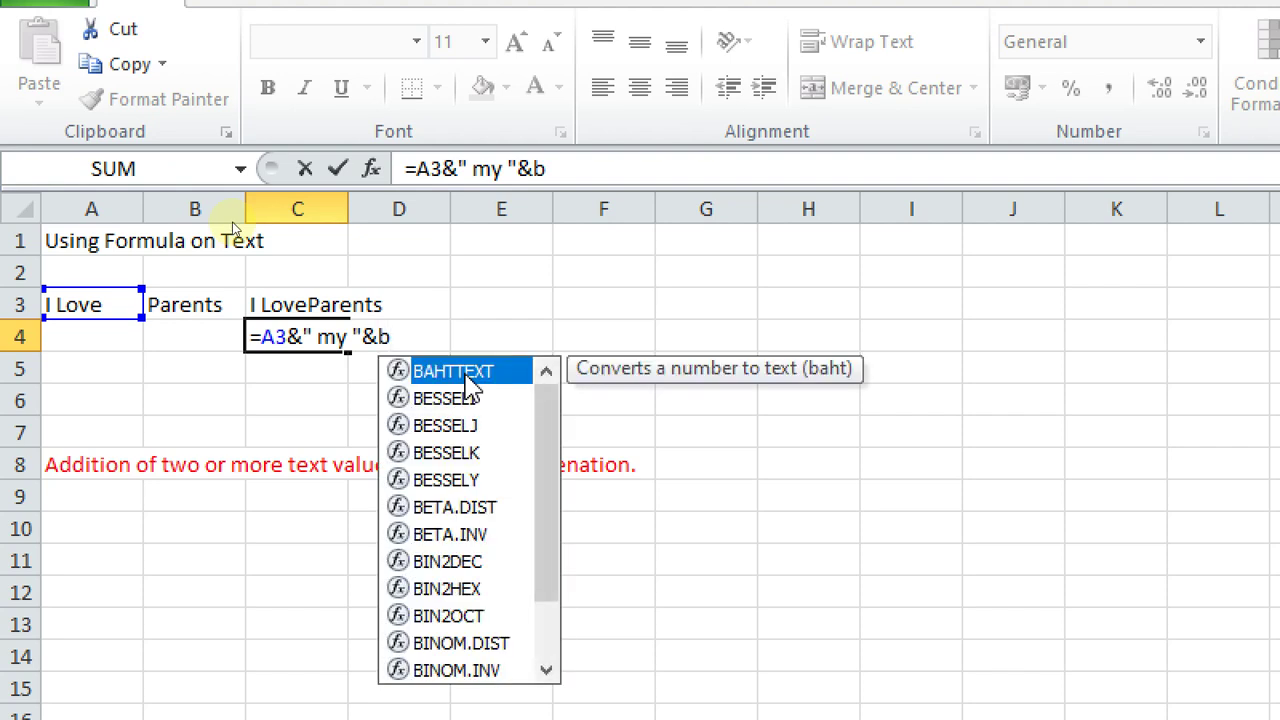
{"action": "type", "text": "3"}
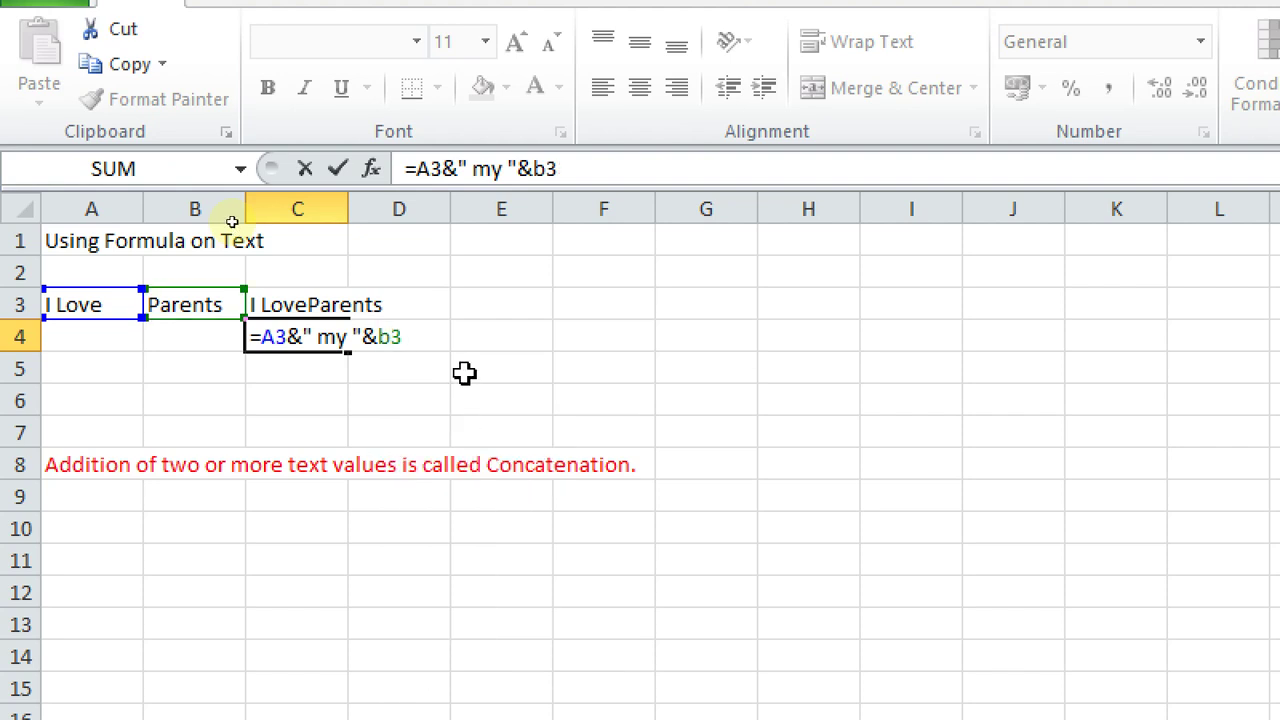
{"action": "key", "text": "Return"}
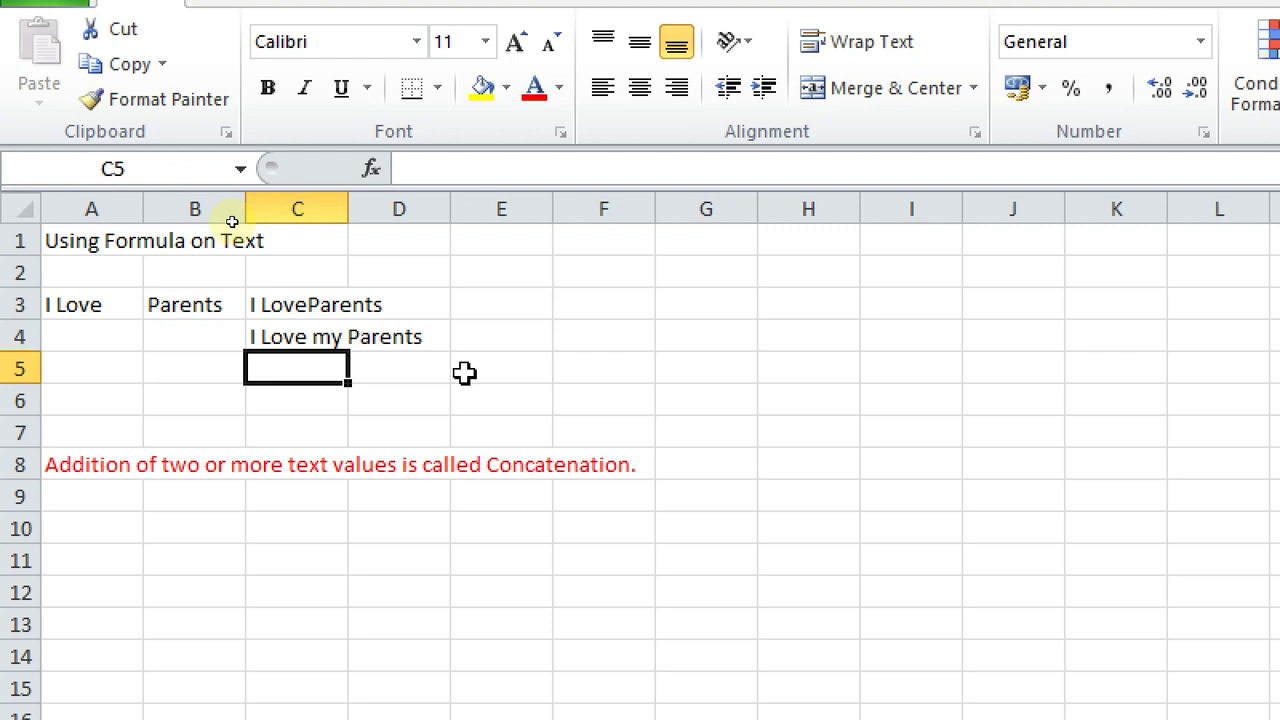
Examine the joining formula in C4 together with its source texts in A3 and B3, leaving the formula as it is.
{"action": "key", "text": "Up"}
{"action": "key", "text": "Down"}
{"action": "key", "text": "Up"}
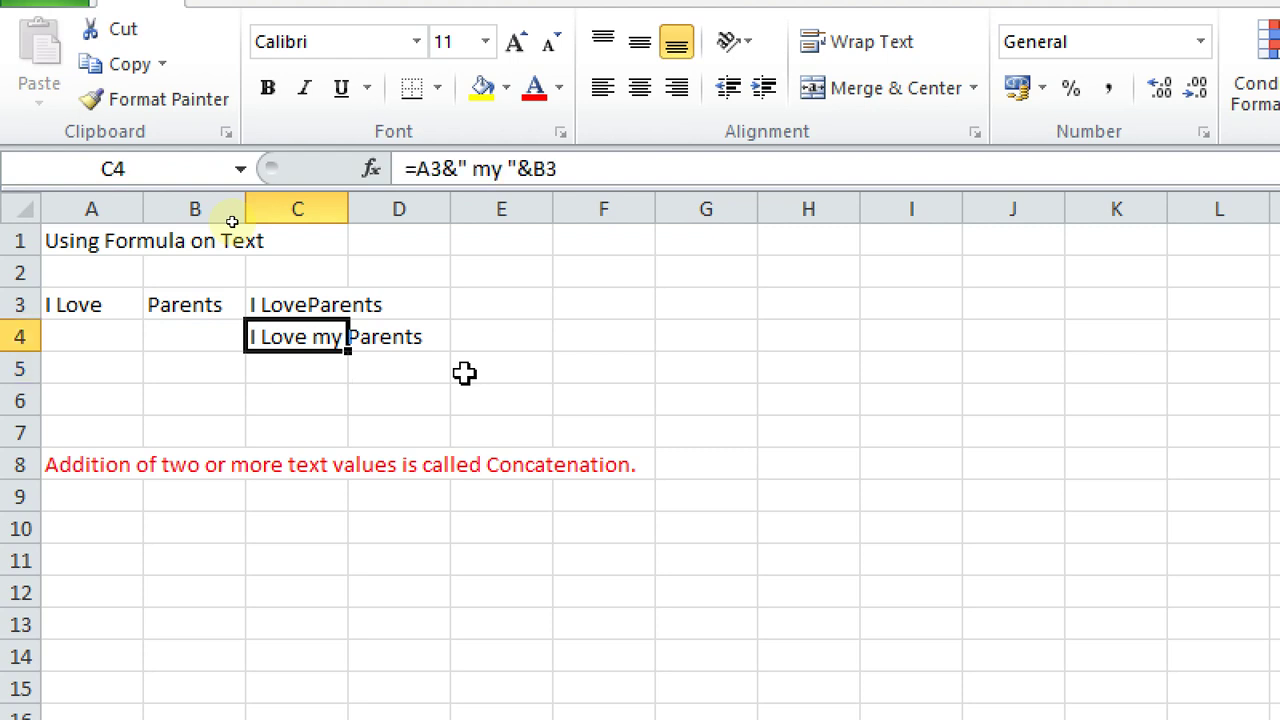
{"action": "key", "text": "Down"}
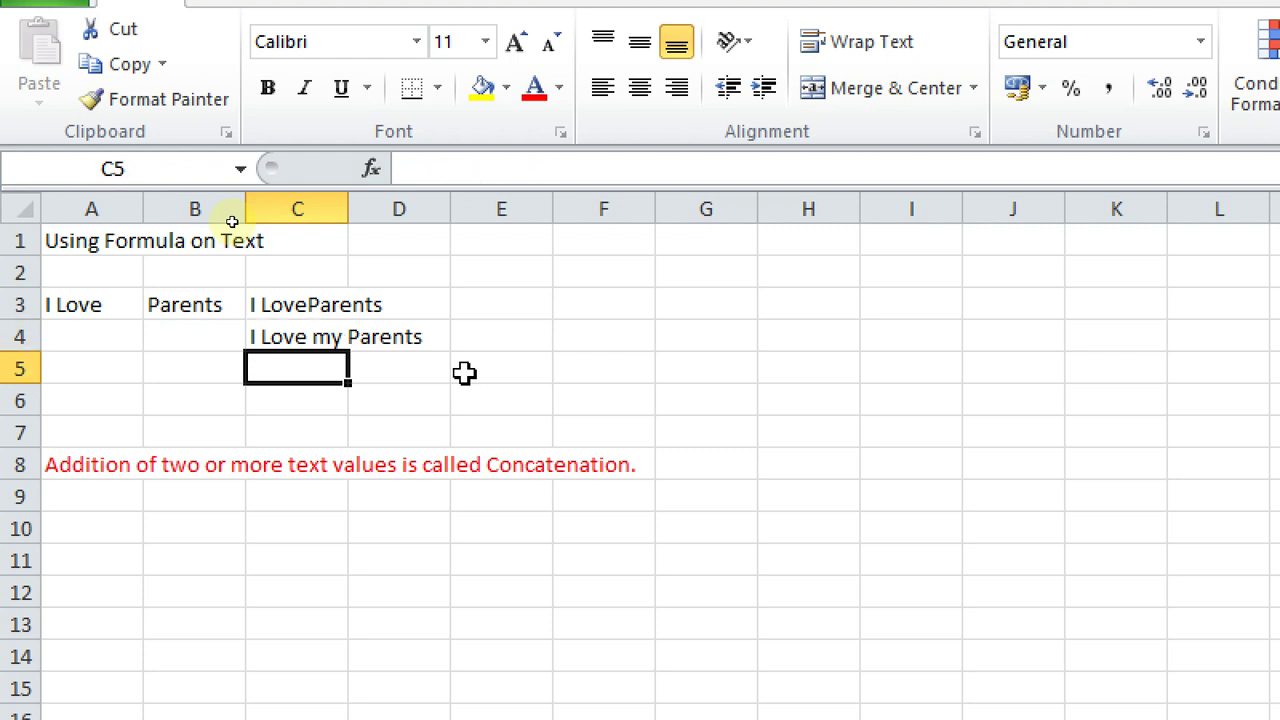
{"action": "key", "text": "Up"}
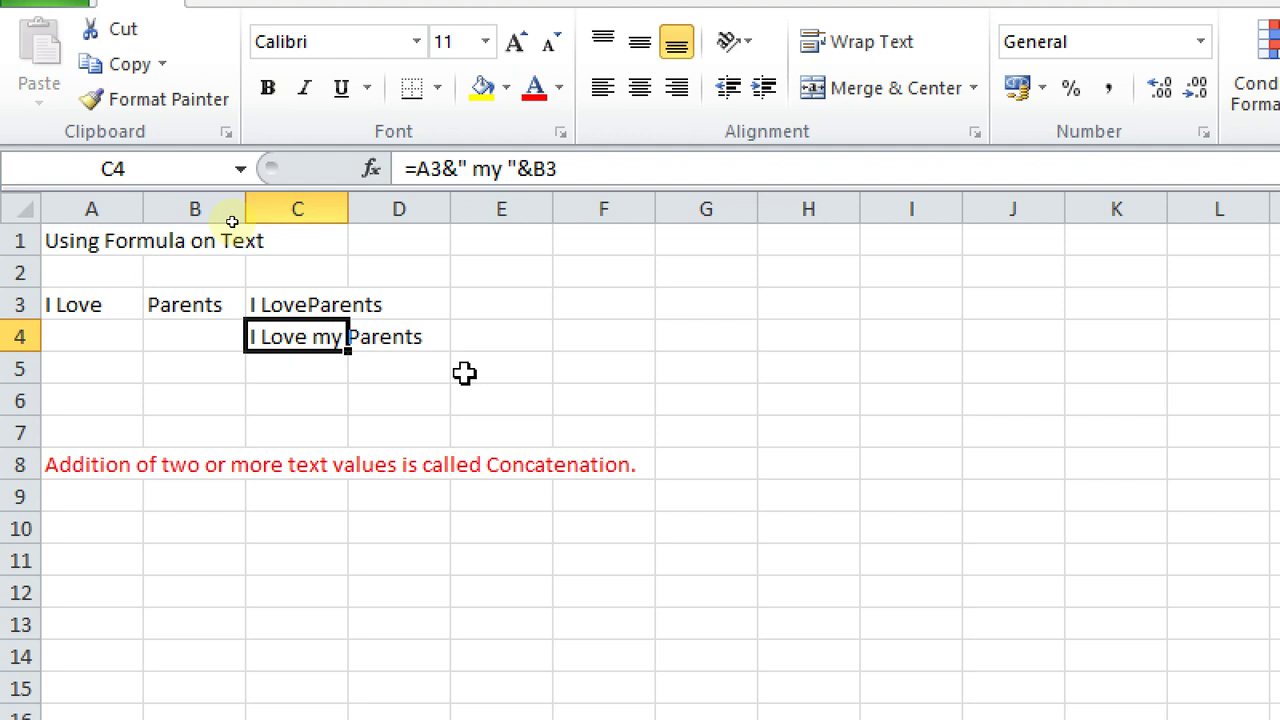
{"action": "key", "text": "Left"}
{"action": "key", "text": "Left"}
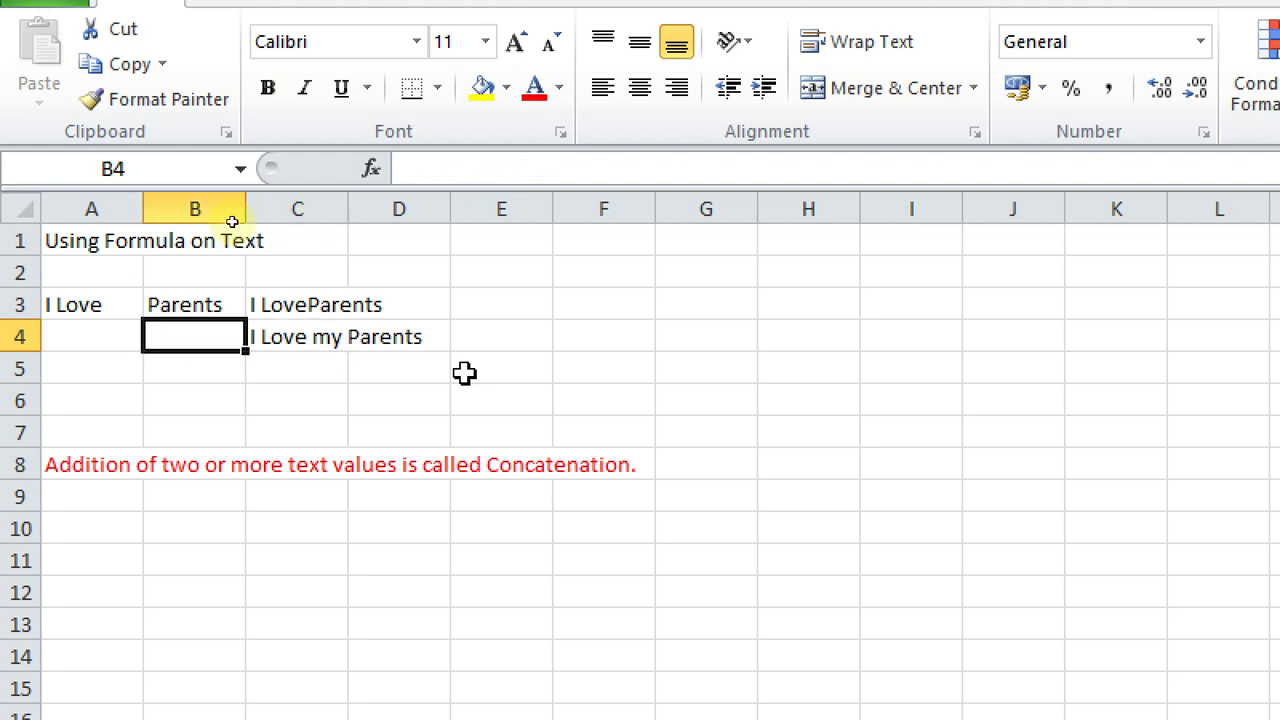
{"action": "key", "text": "Up"}
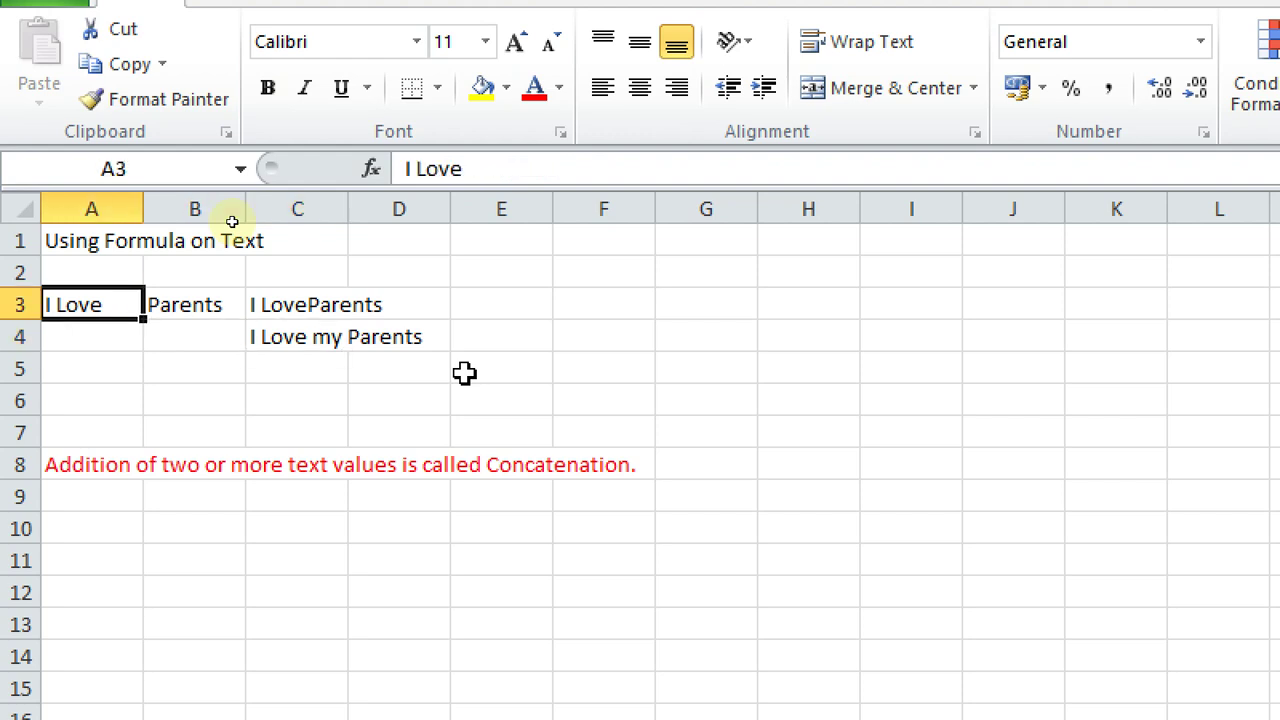
{"action": "key", "text": "Right"}
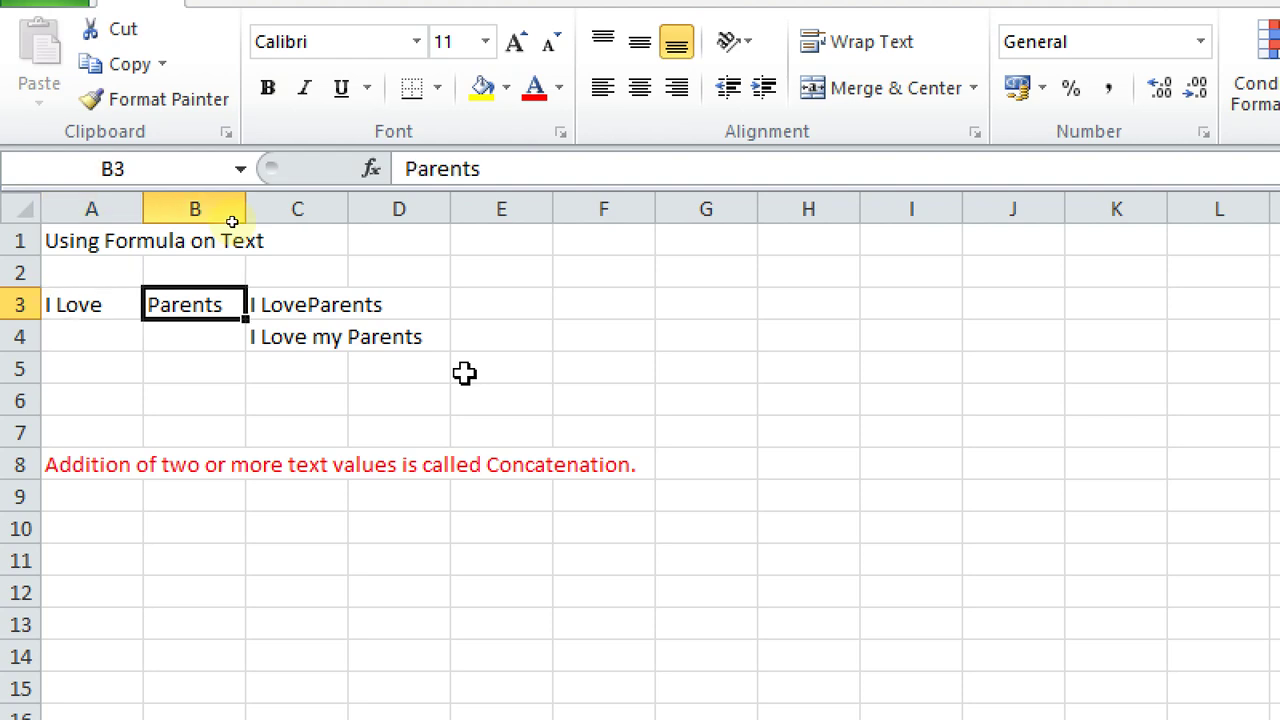
{"action": "key", "text": "Down"}
{"action": "key", "text": "Right"}
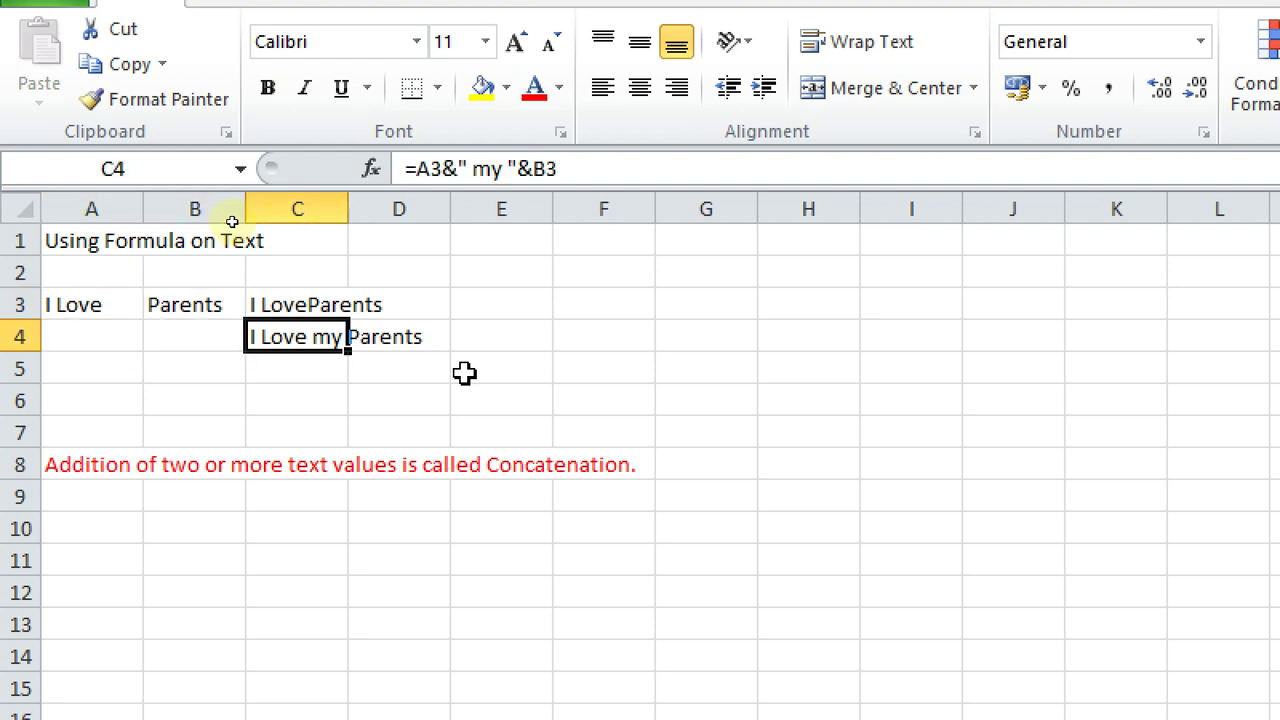
{"action": "key", "text": "F2"}
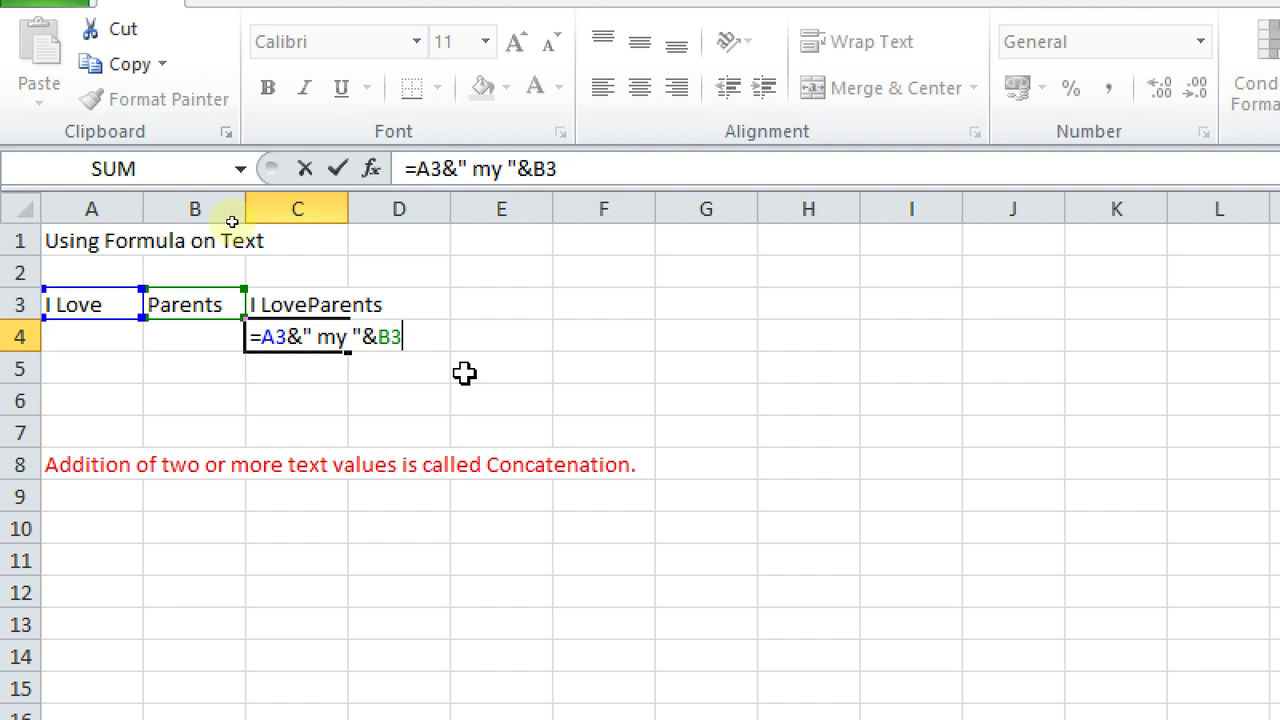
{"action": "key", "text": "Return"}
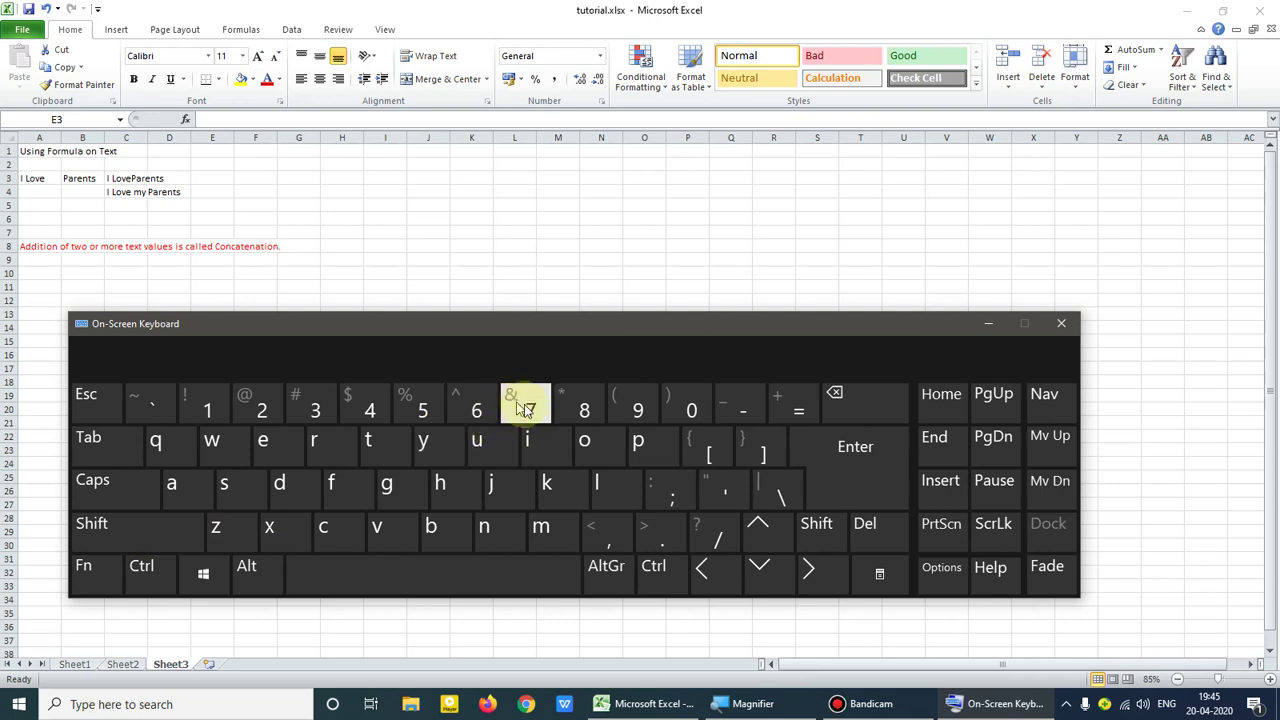
Examine the shifted symbols on the on-screen keyboard to locate the & sign.
{"action": "left_click", "coordinate": [140, 540]}
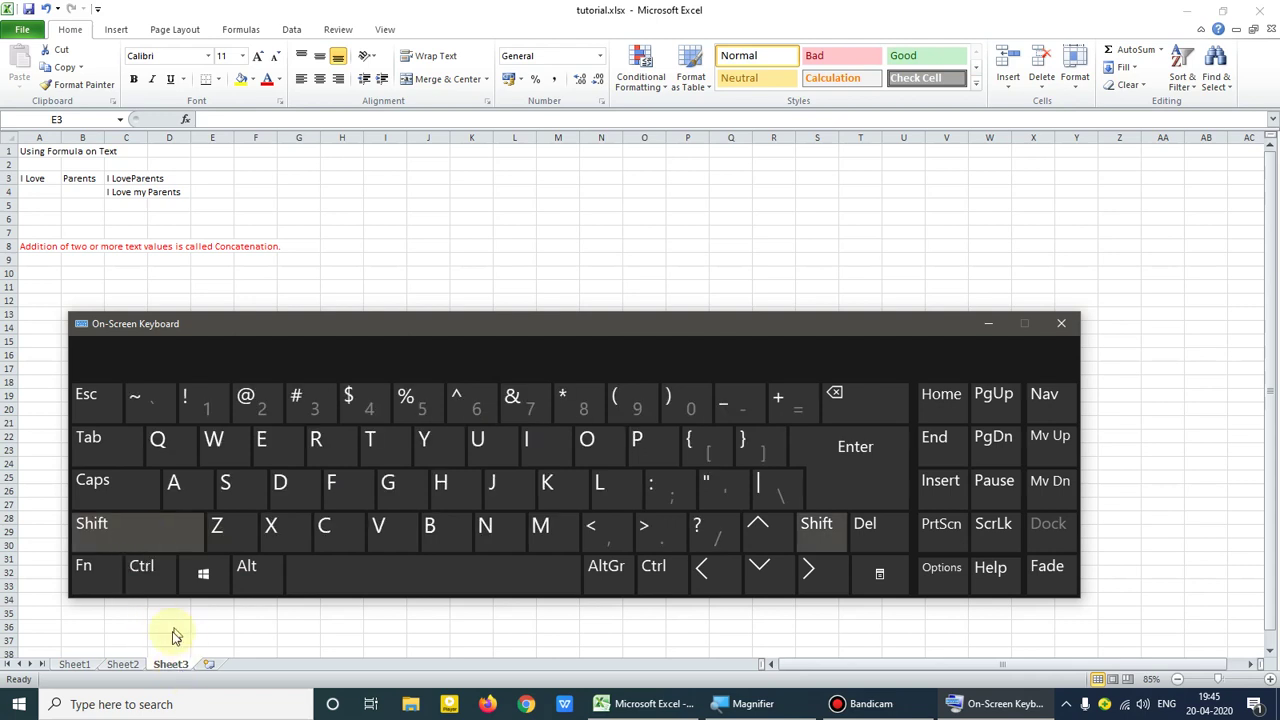
{"action": "key", "text": "shift"}
{"action": "key", "text": "shift"}
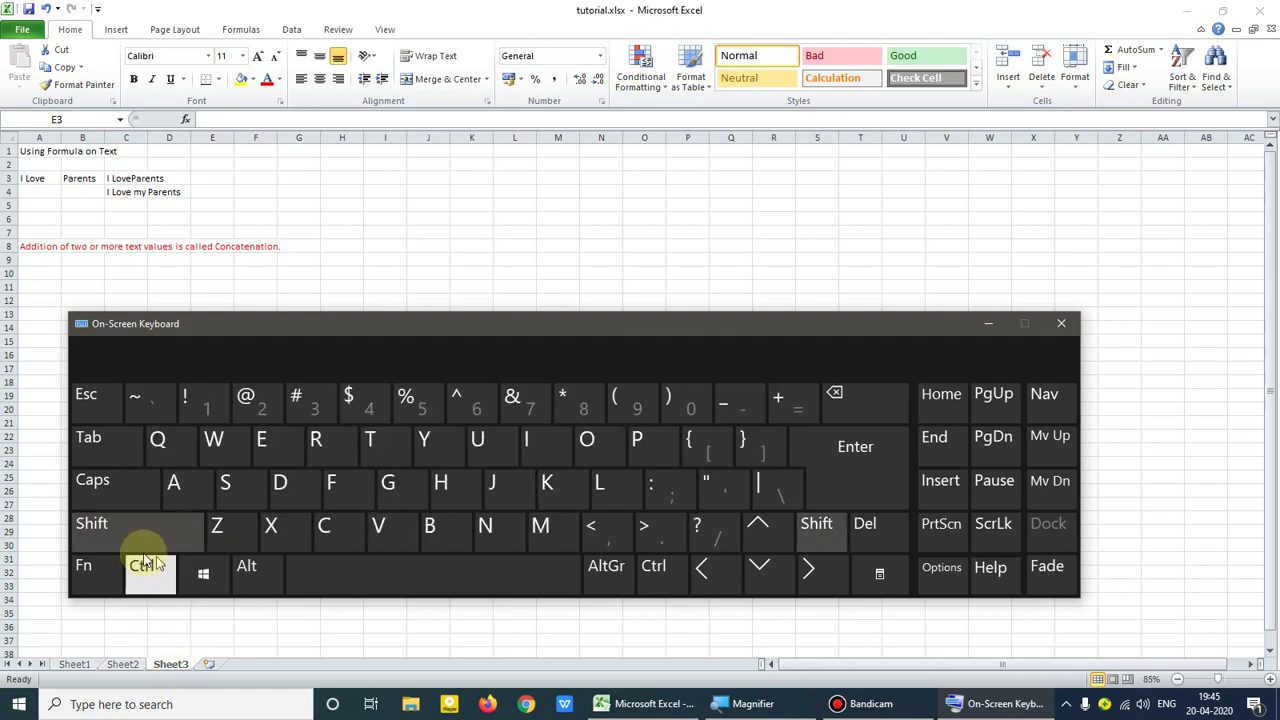
{"action": "key", "text": "shift"}
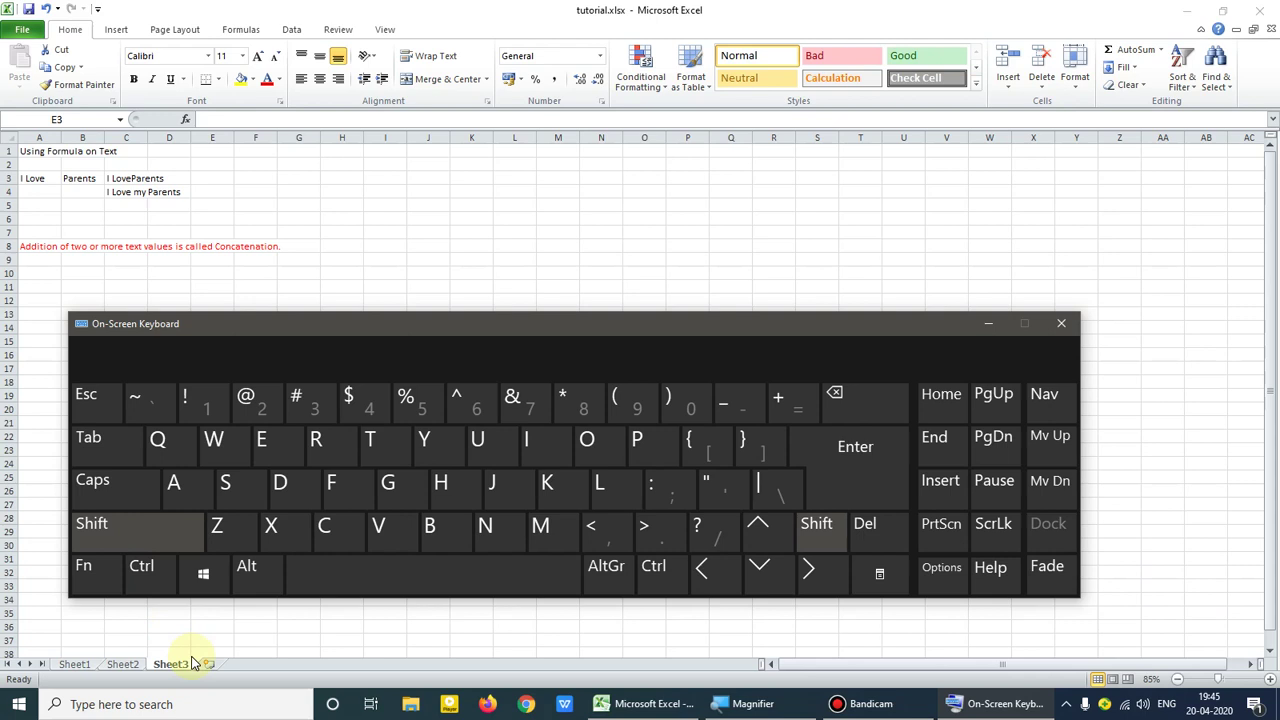
{"action": "key", "text": "shift"}
Try entering & in cell H5 with the on-screen keyboard, close the keyboard and erase the character.
{"action": "left_click", "coordinate": [345, 203]}
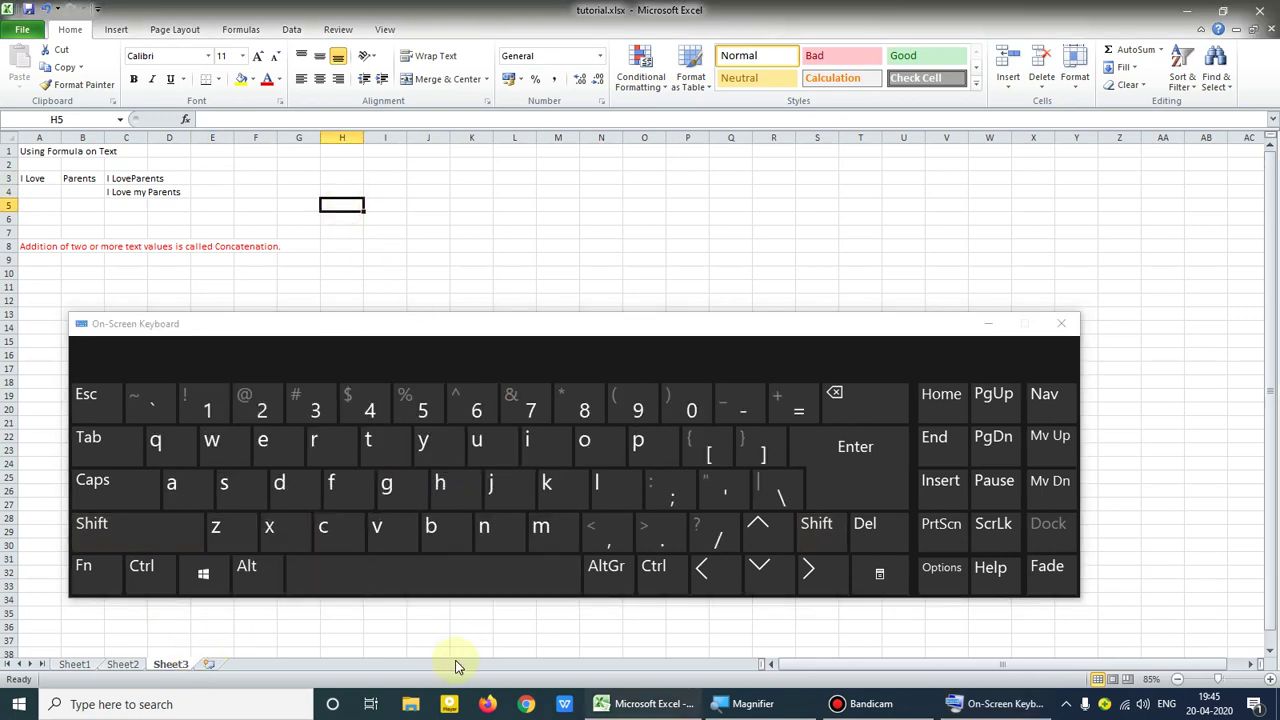
{"action": "key", "text": "shift"}
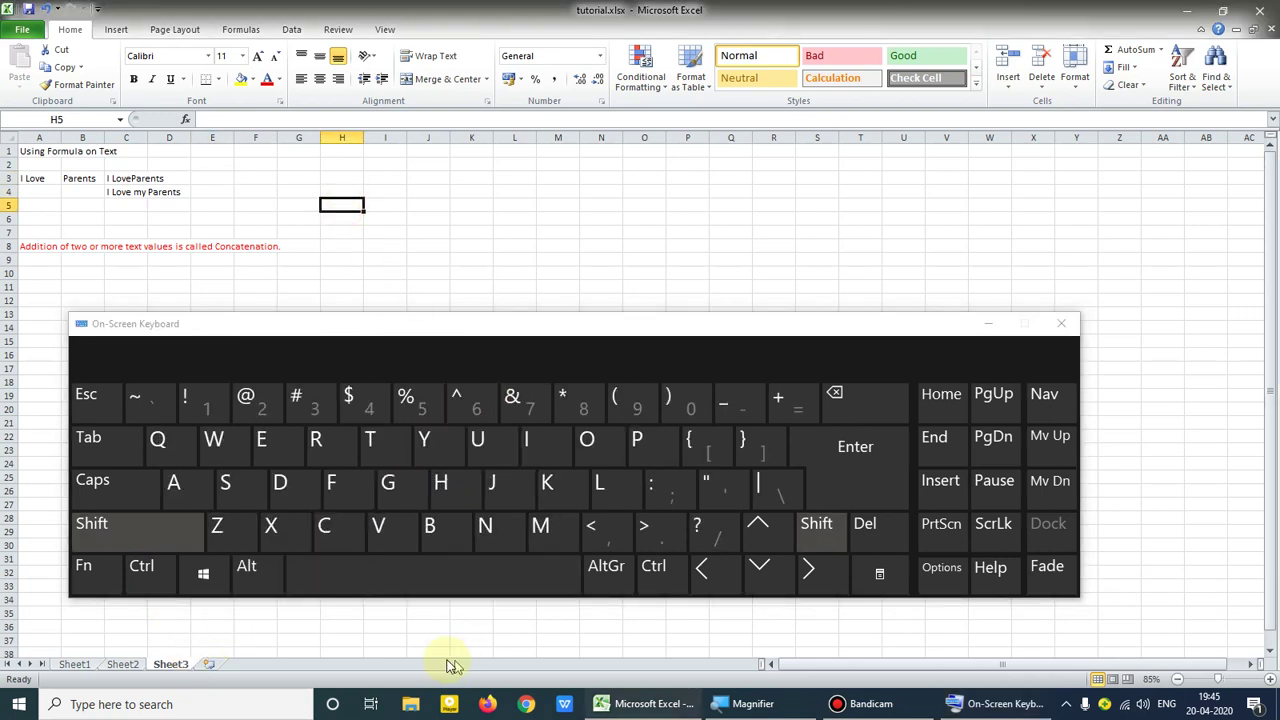
{"action": "left_click", "coordinate": [510, 410]}
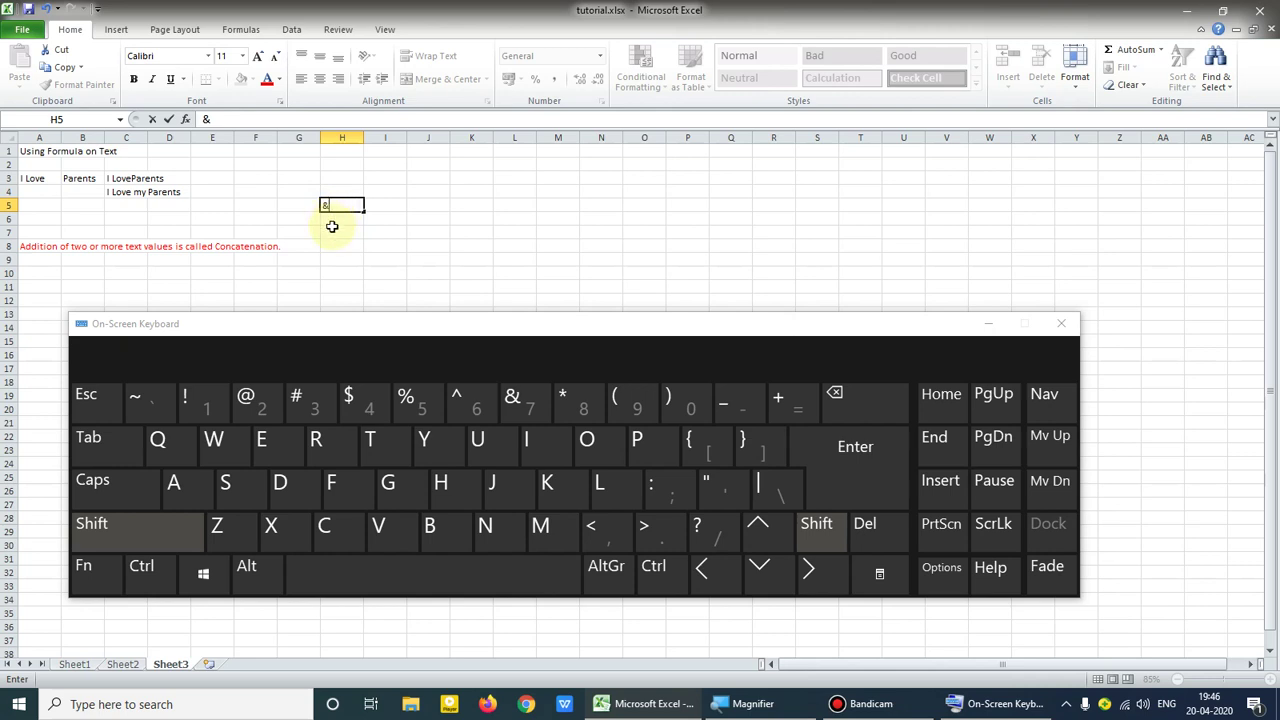
{"action": "left_click", "coordinate": [1060, 323]}
{"action": "key", "text": "BackSpace"}
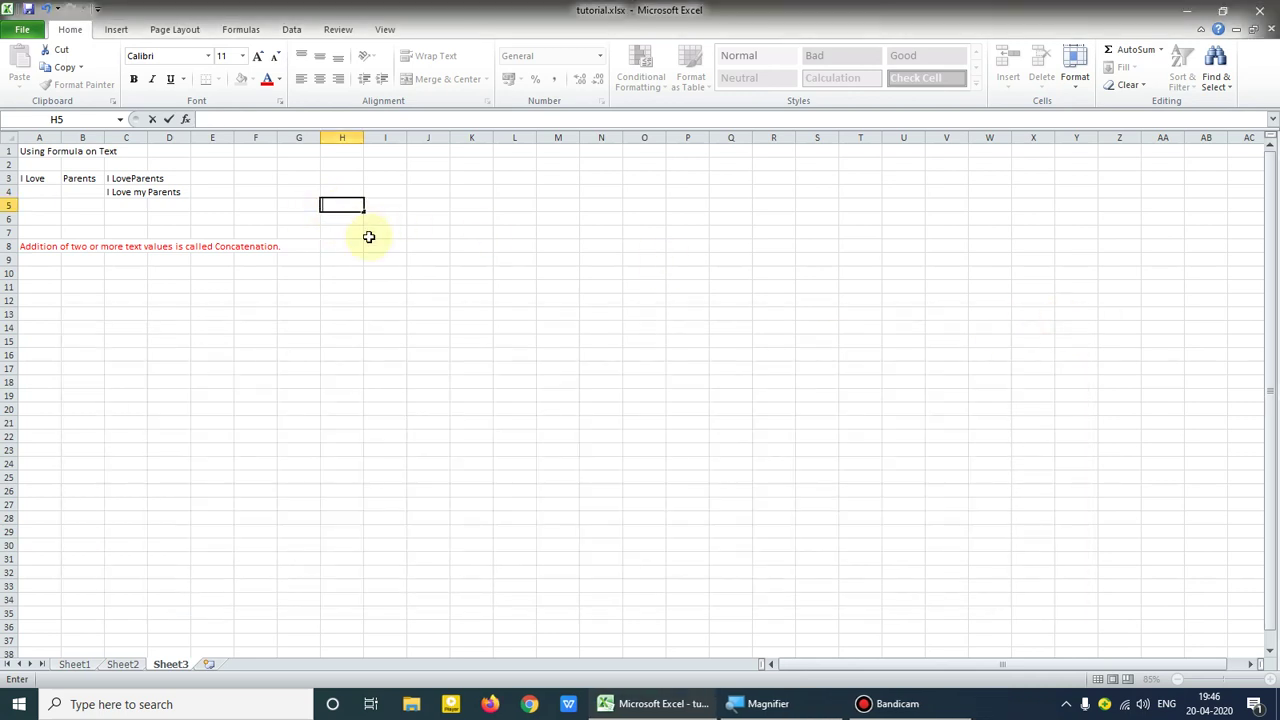